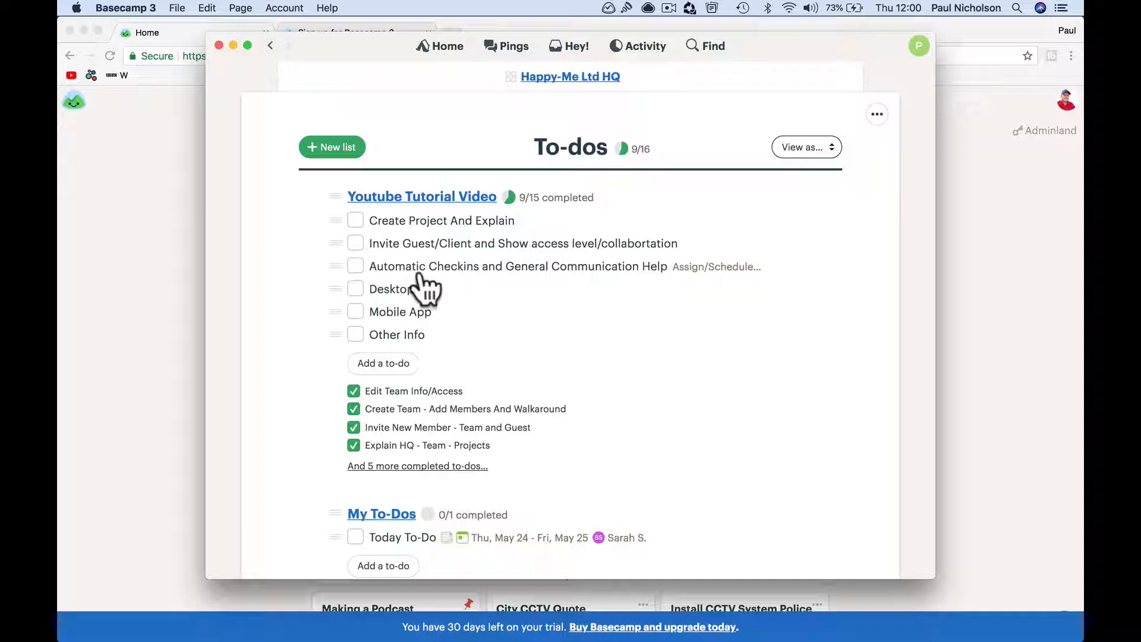
Mark the Automatic Checkins and General Communication Help to-do done, then view home's teams and projects
click(355, 265)
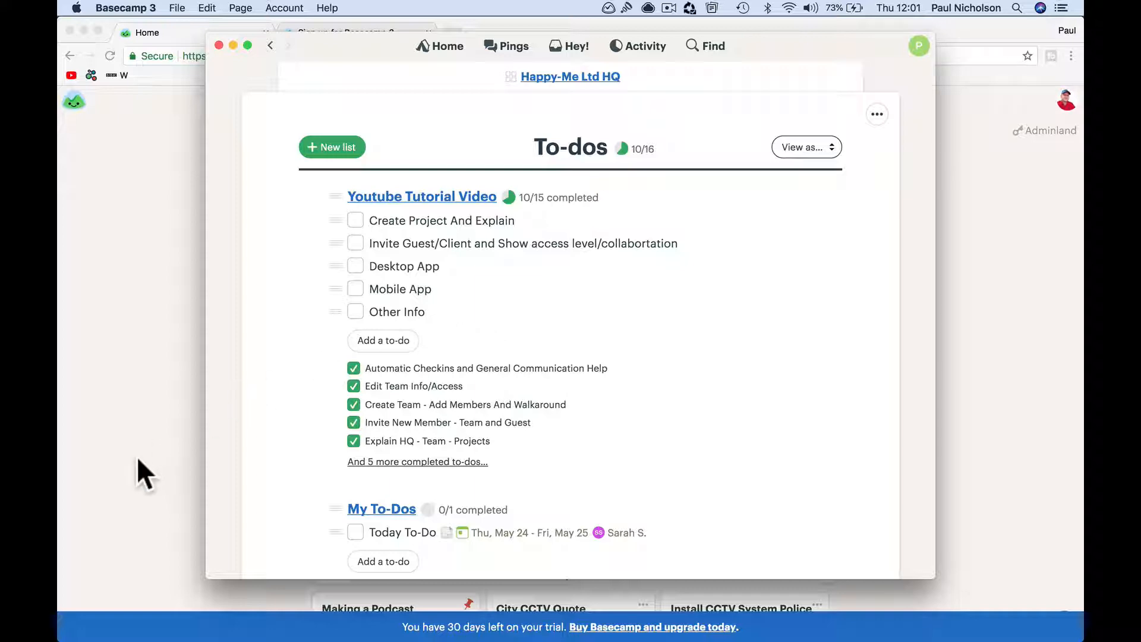
click(157, 456)
scroll(375, 458, down, 5)
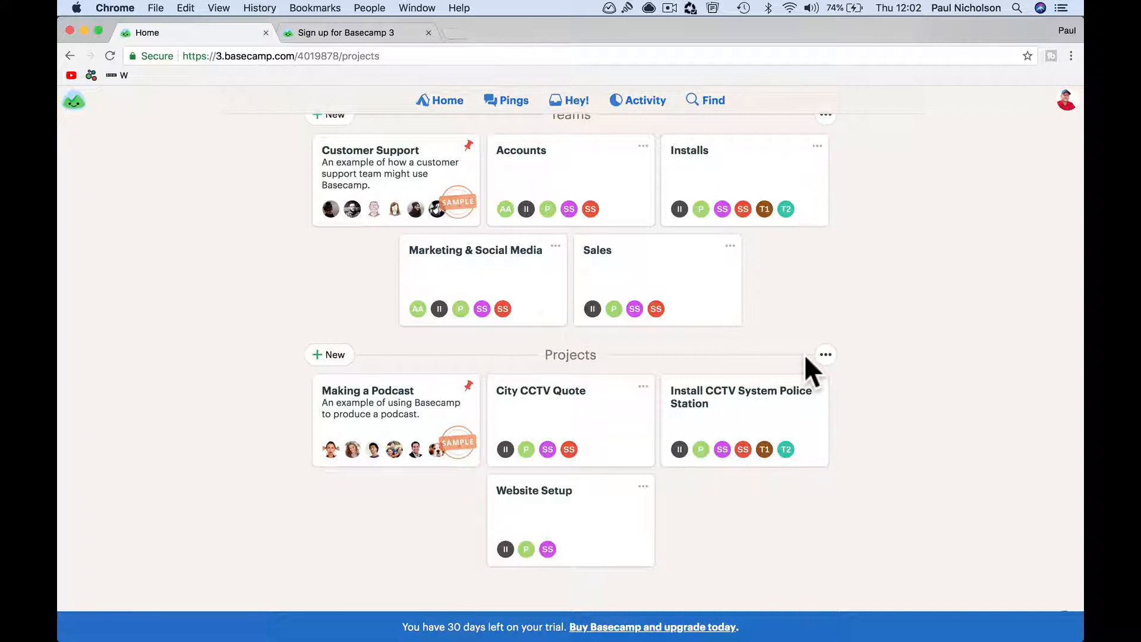
click(826, 355)
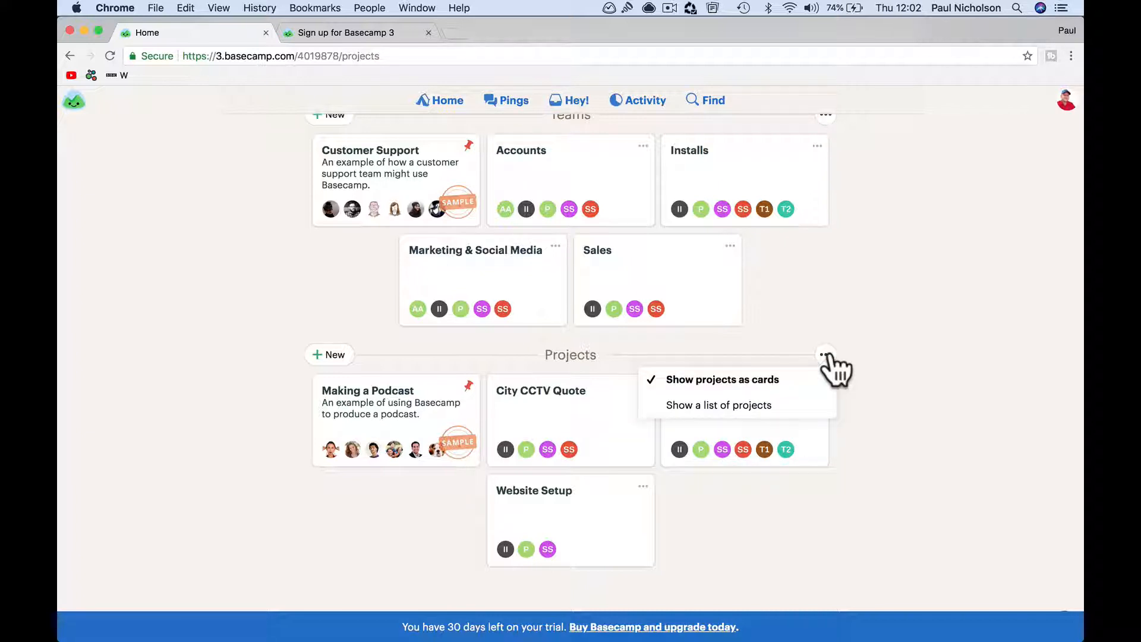
click(861, 362)
click(328, 355)
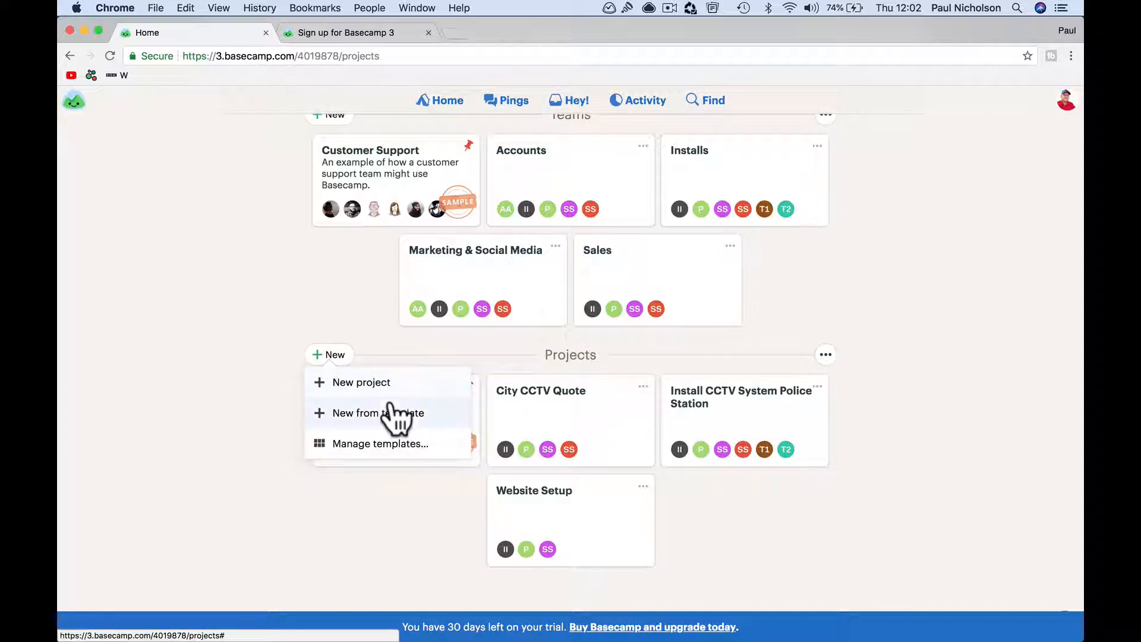
click(389, 457)
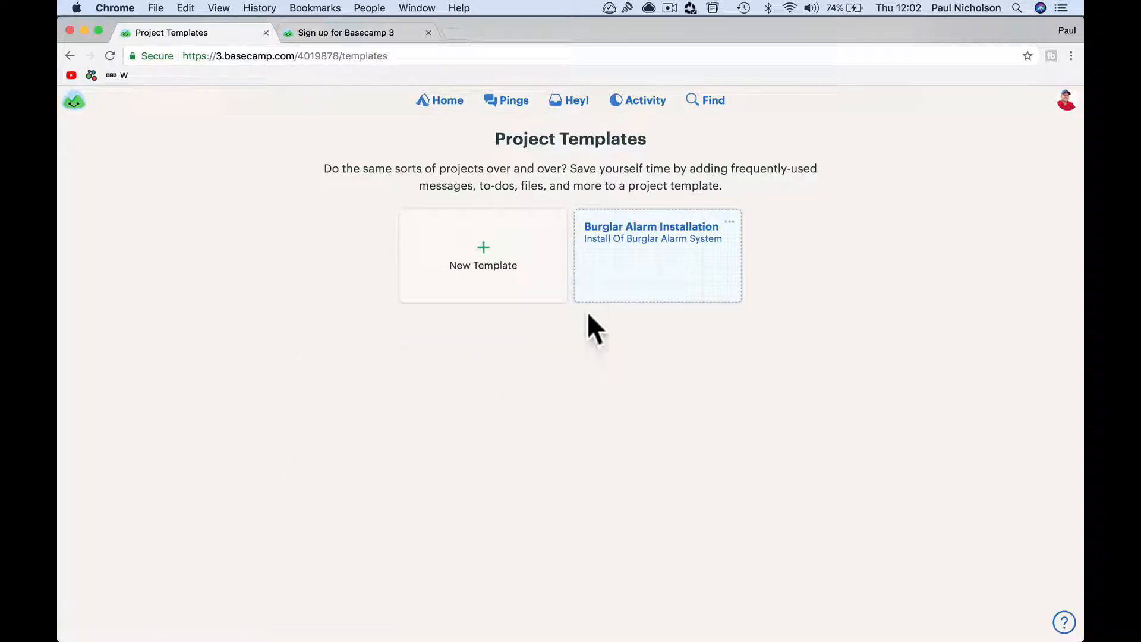
click(636, 288)
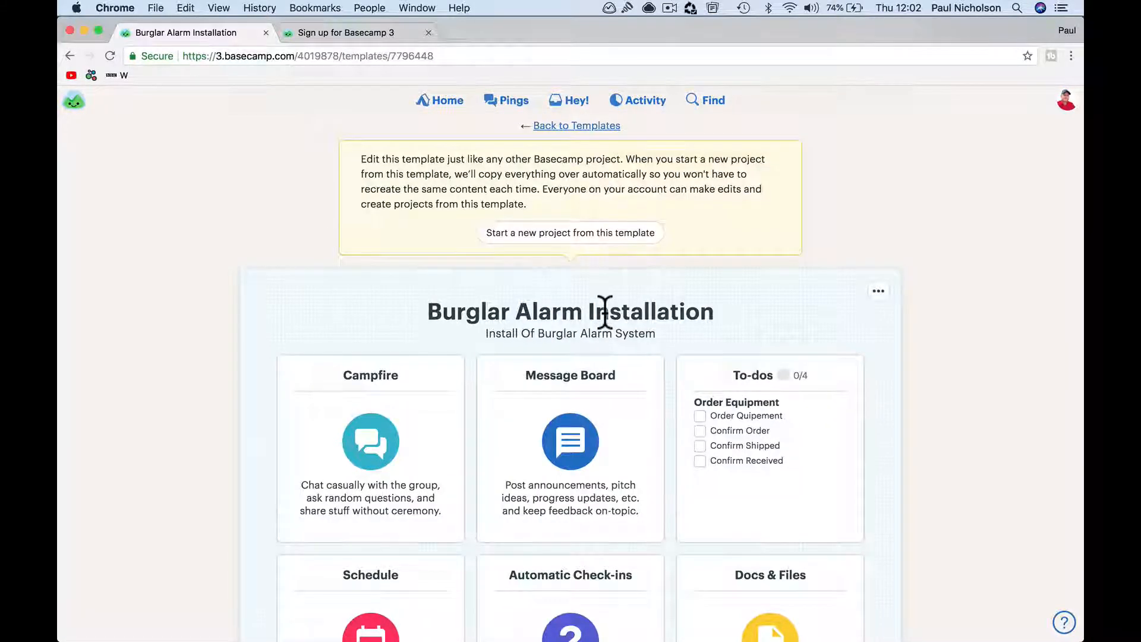
scroll(604, 315, down, 3)
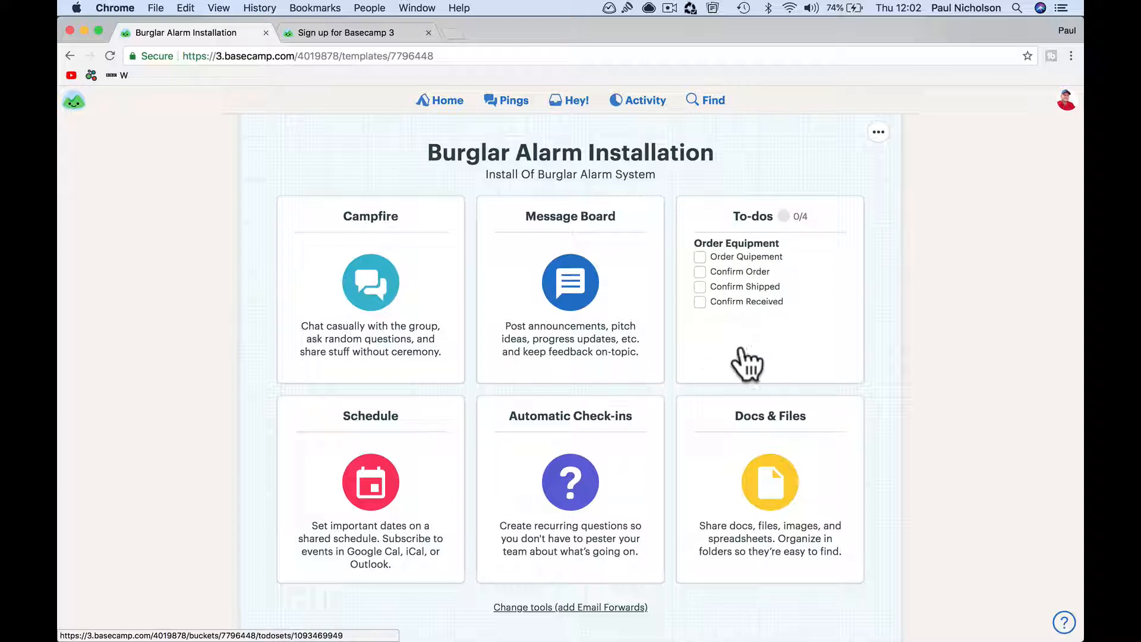
click(849, 294)
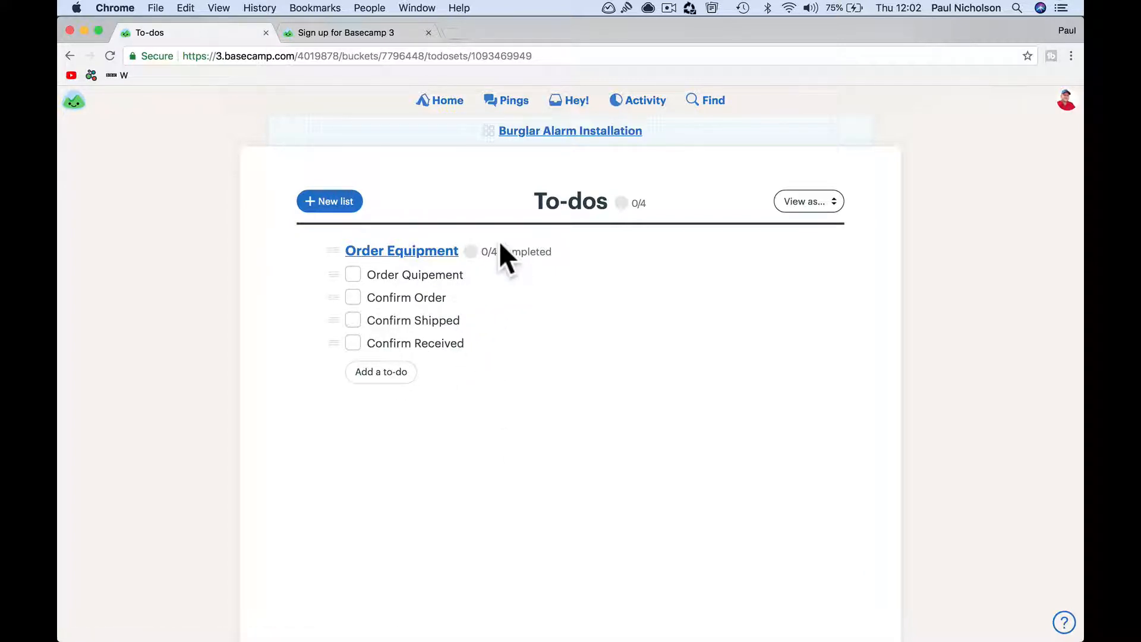
click(449, 101)
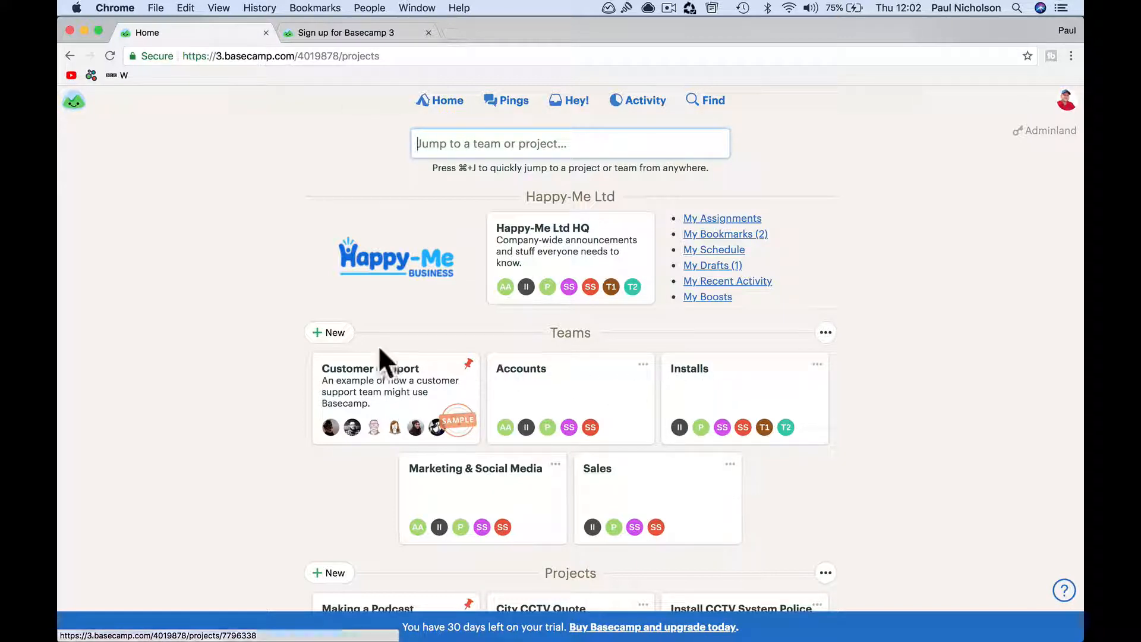
Start a new team twice, cancelling the form both times without creating a team
click(330, 333)
click(378, 395)
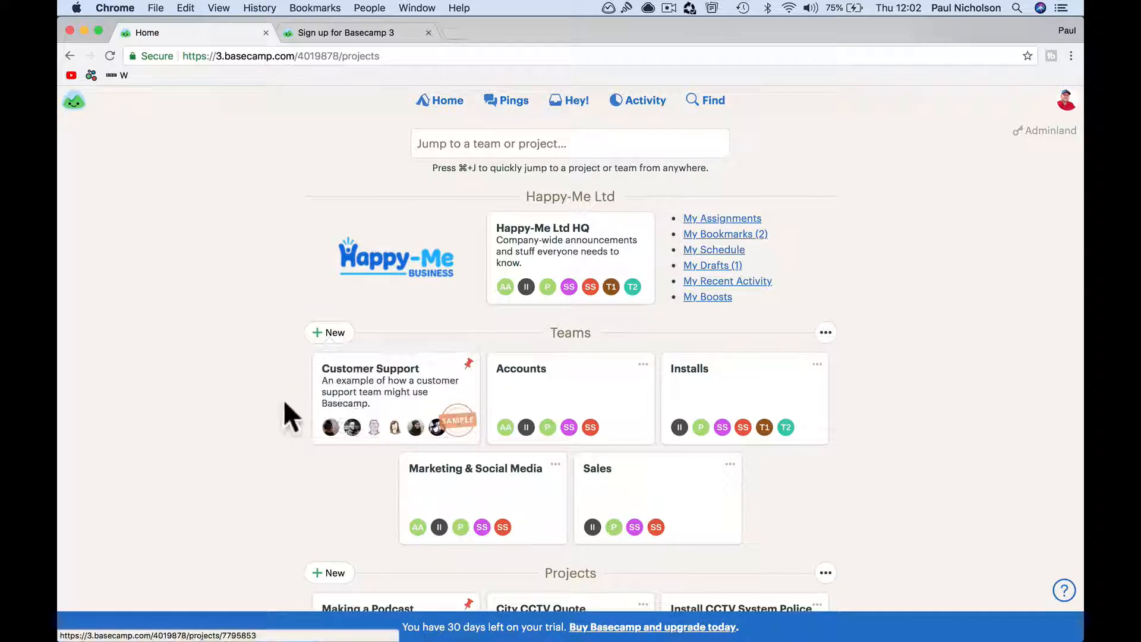
click(326, 333)
click(251, 419)
Create a blank project named 'Pharmacy Fire Alarm' and go to its page
scroll(319, 508, down, 4)
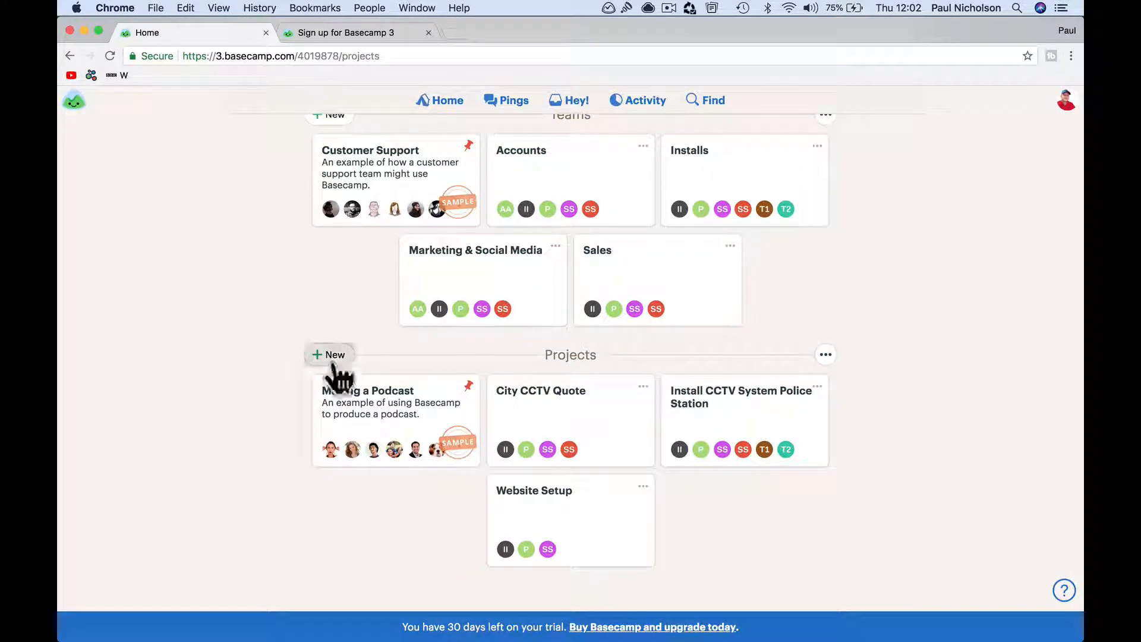
click(328, 356)
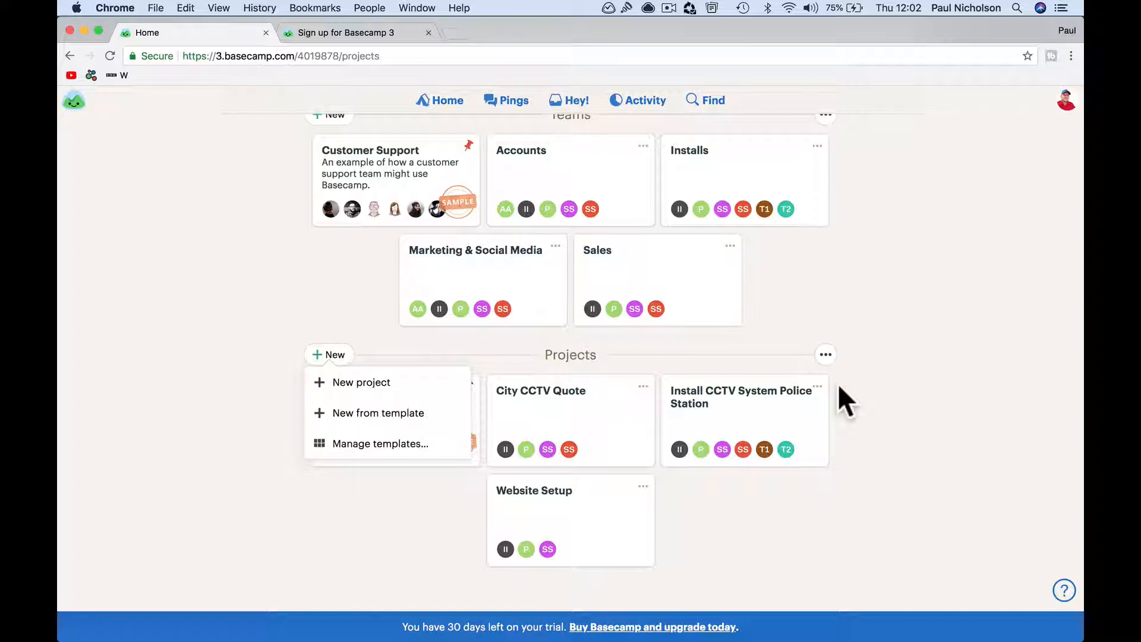
click(419, 382)
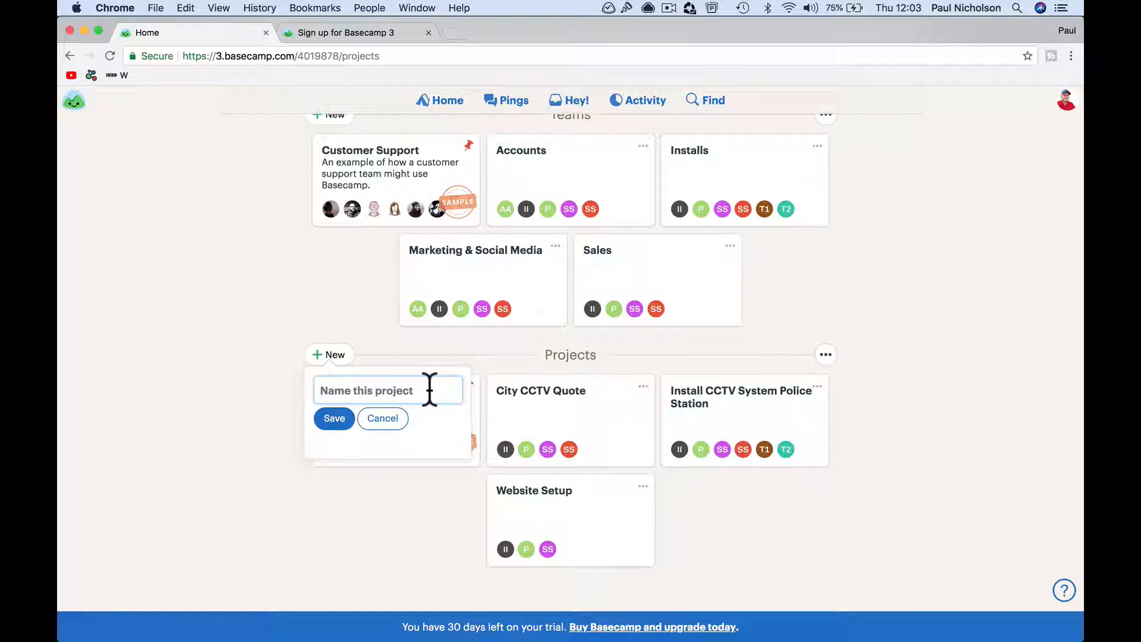
text(Pharman)
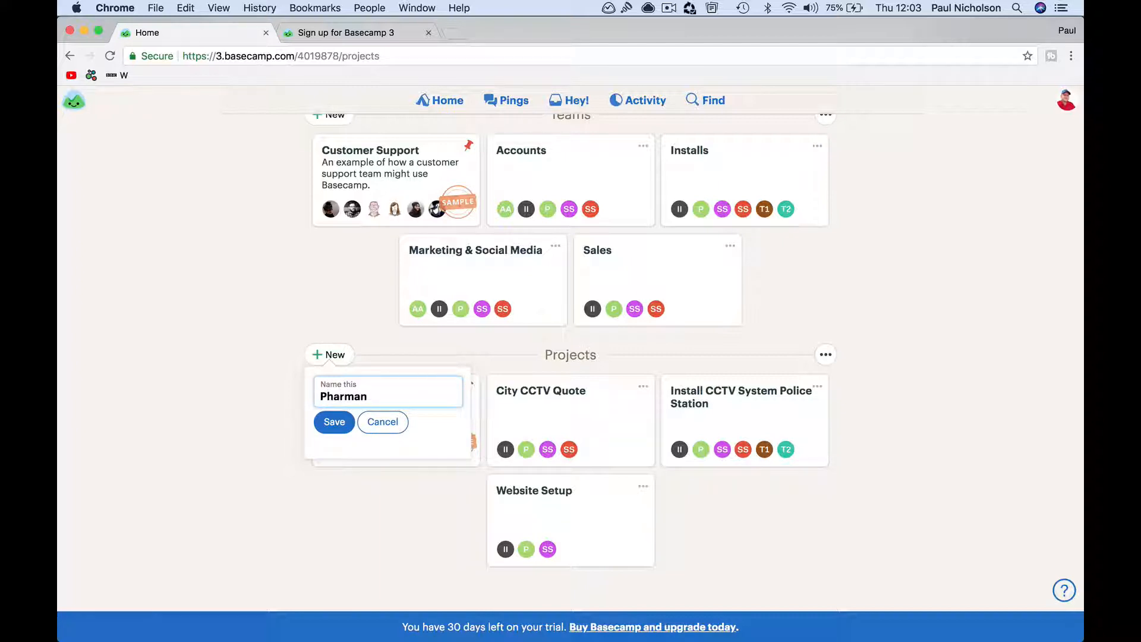
key(BackSpace)
text(cy Fire Alarm)
click(335, 422)
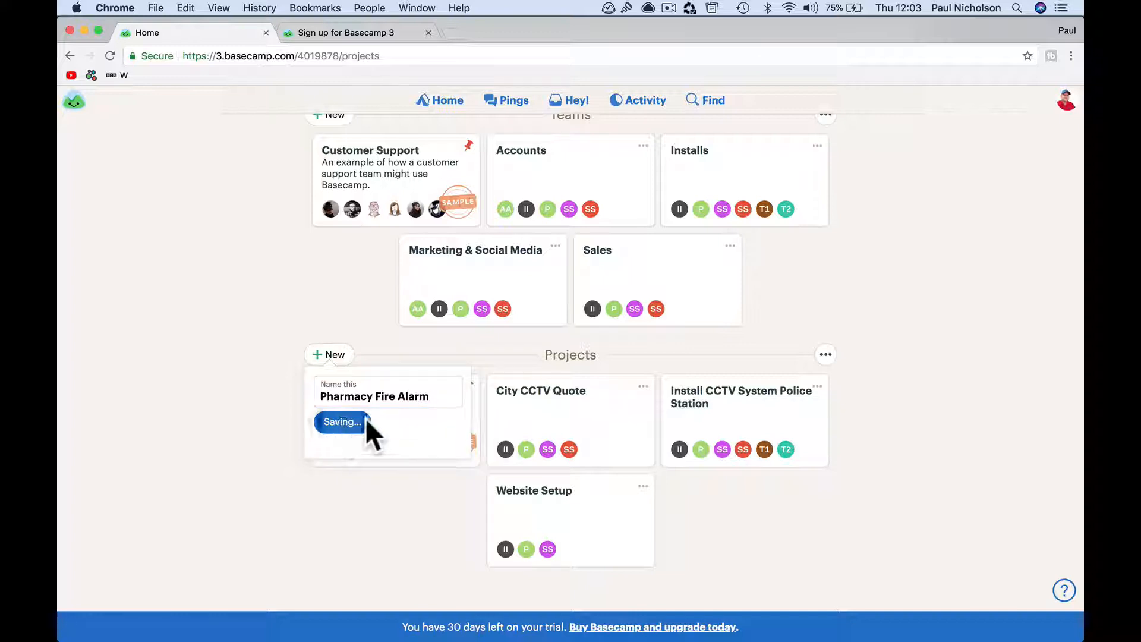
click(455, 496)
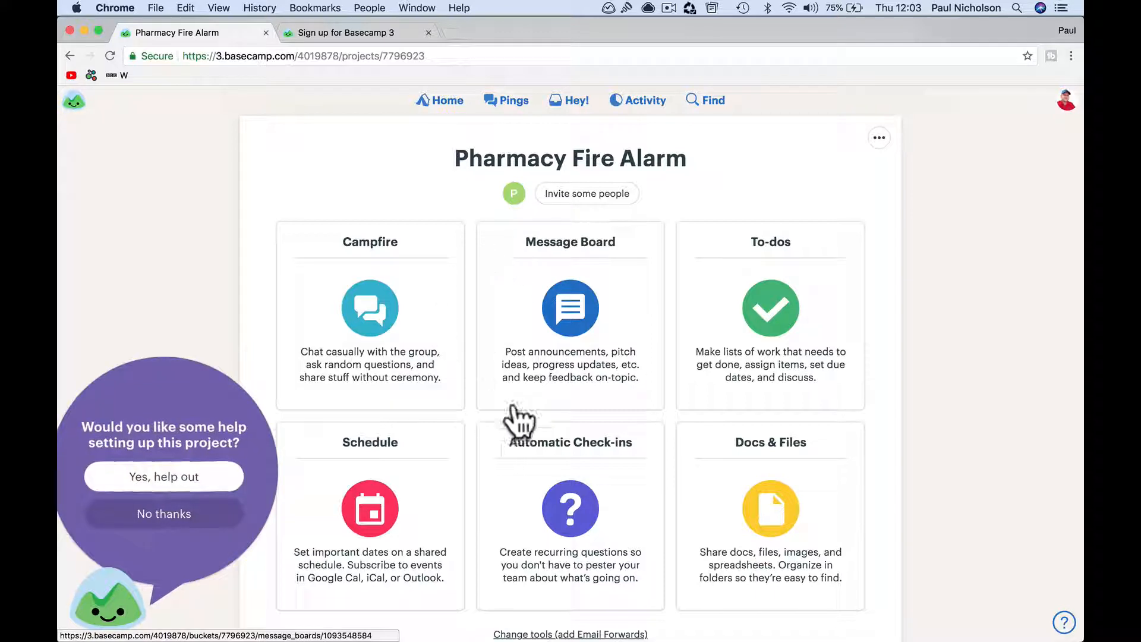
Start a new message board post titled 'Here's Quote'
click(284, 601)
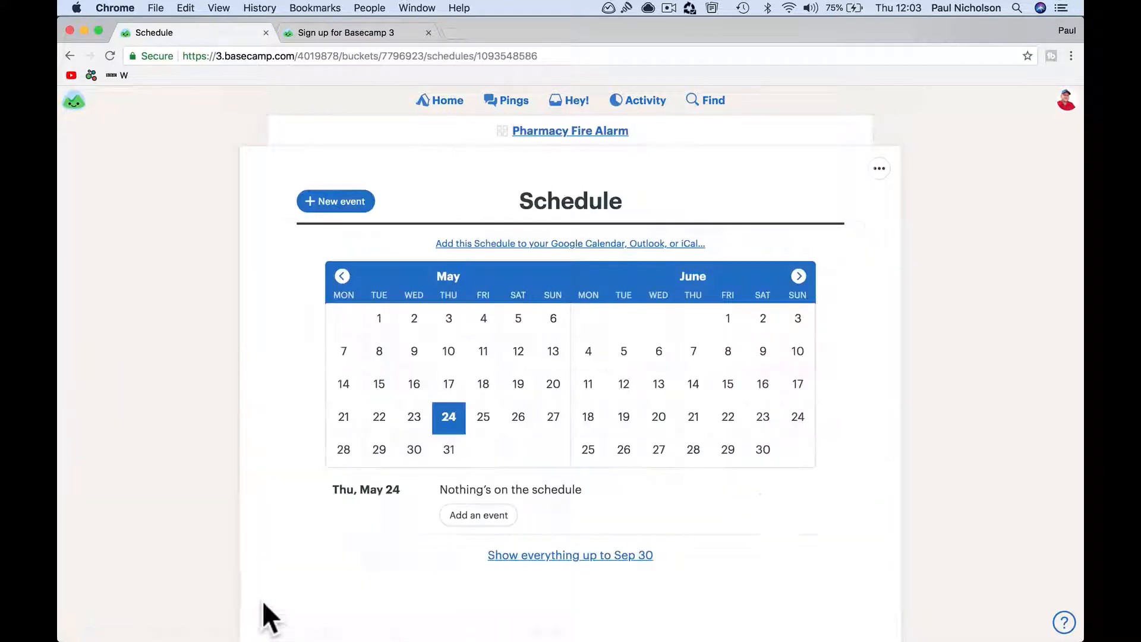
click(520, 131)
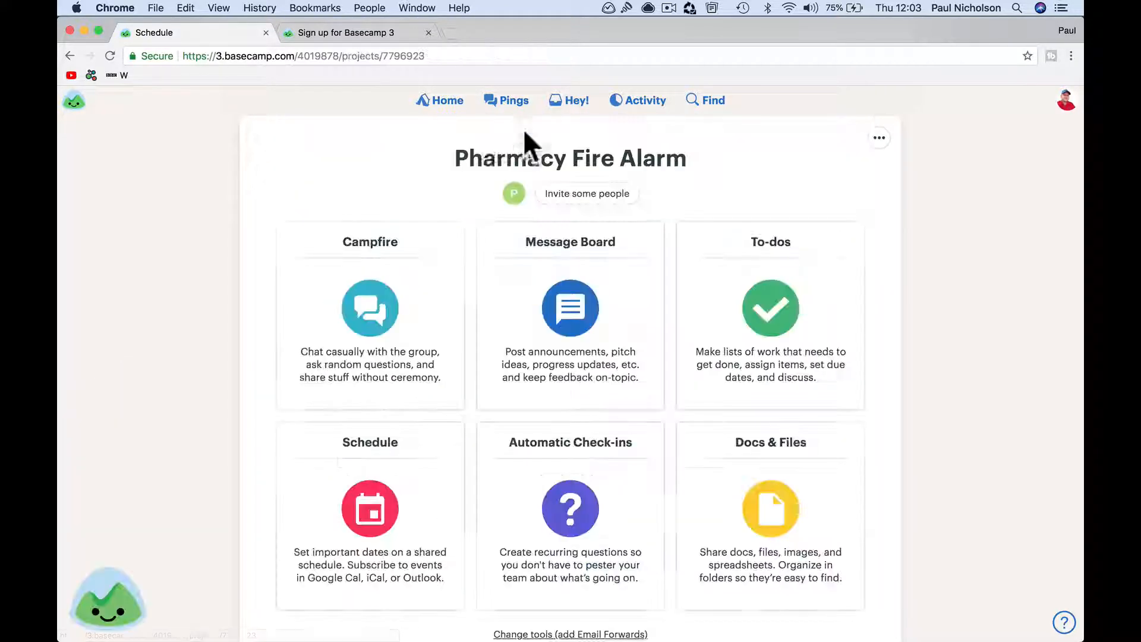
click(572, 308)
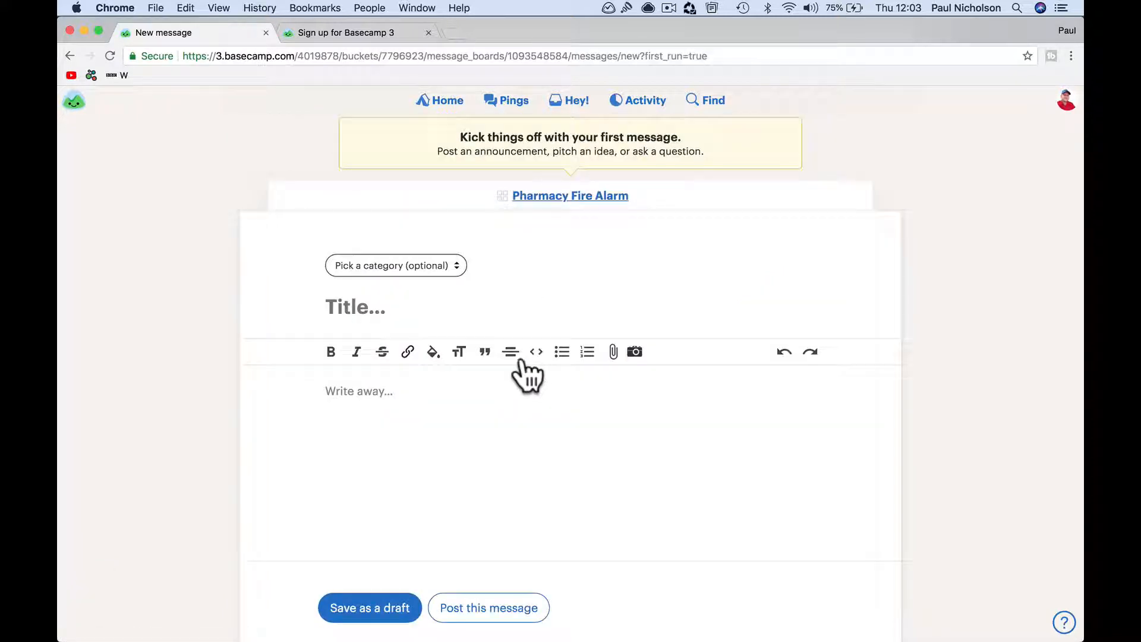
click(376, 303)
text(Here's )
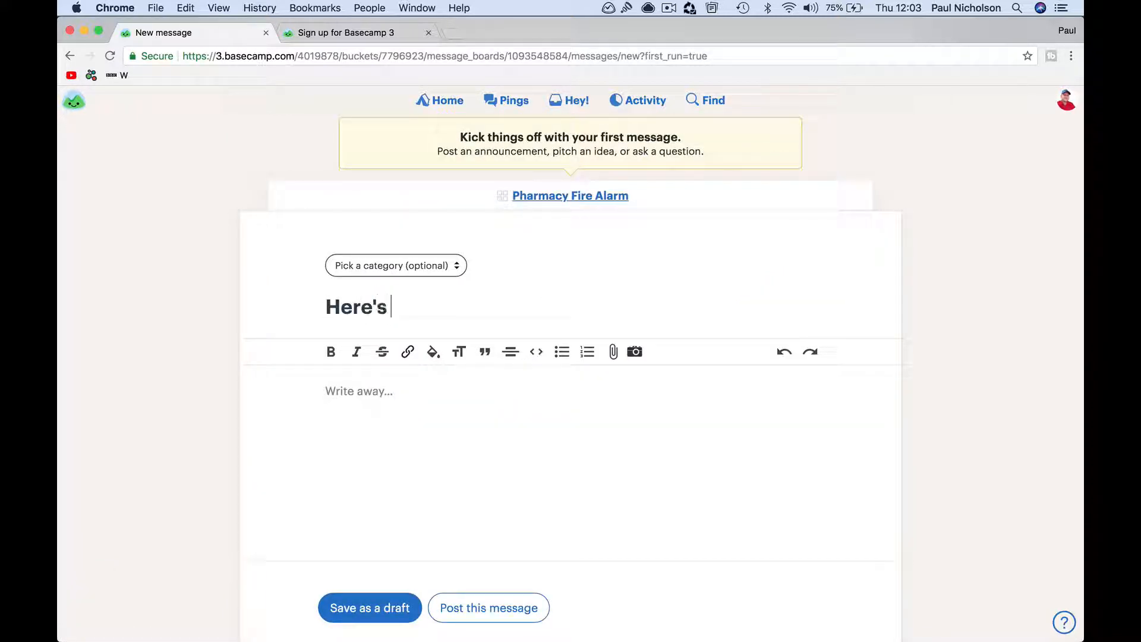
text(Quote)
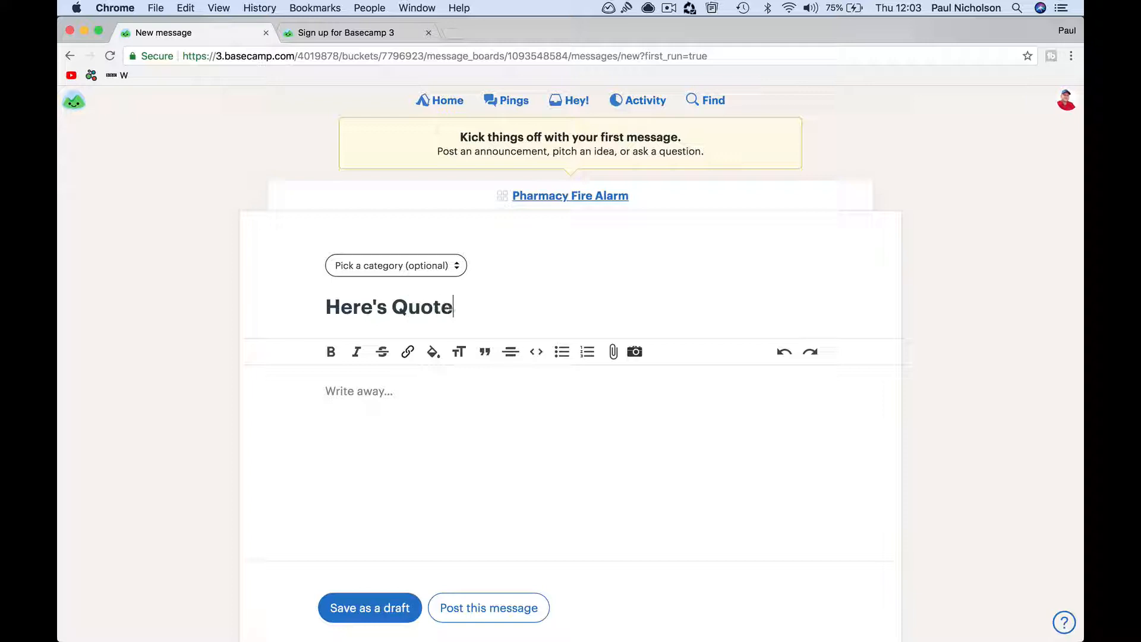
Write the message body beginning 'Quote Attached.' with a short extra note
click(398, 392)
text(Quote Attached.)
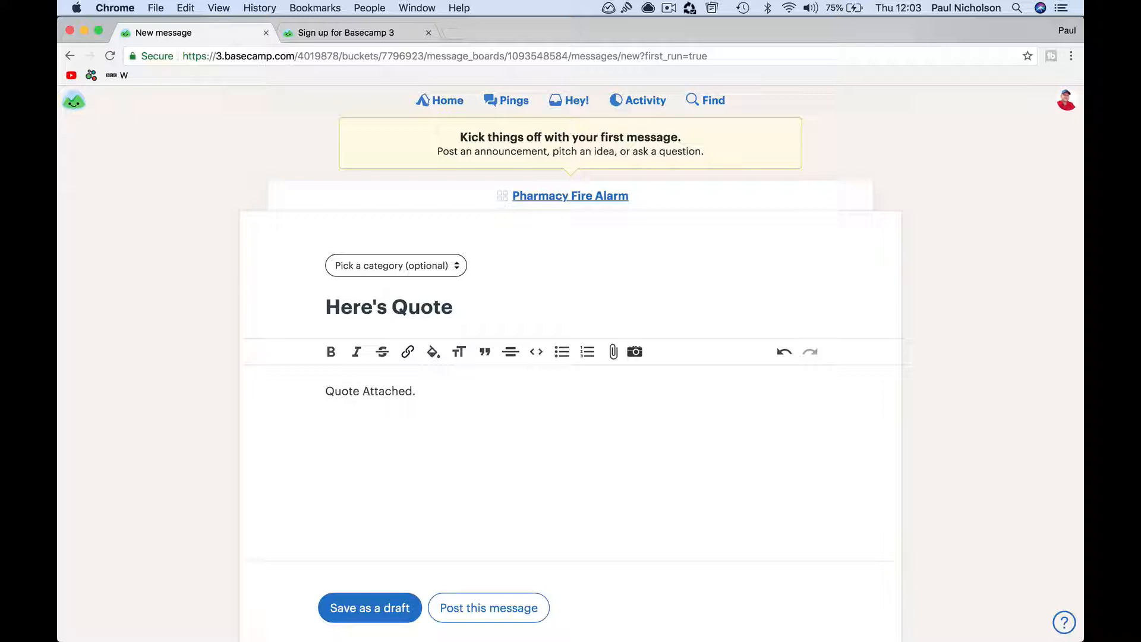
text(Copy paste info)
Attach Sample CRM Data.csv to the message and post it
scroll(525, 438, down, 3)
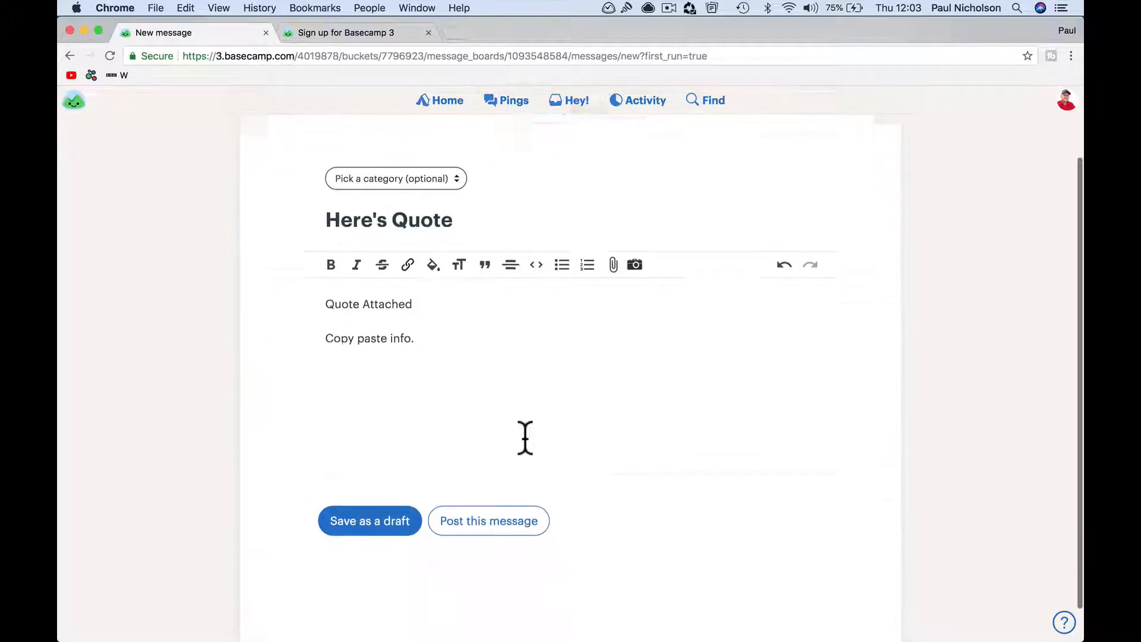
scroll(523, 440, down, 1)
click(614, 227)
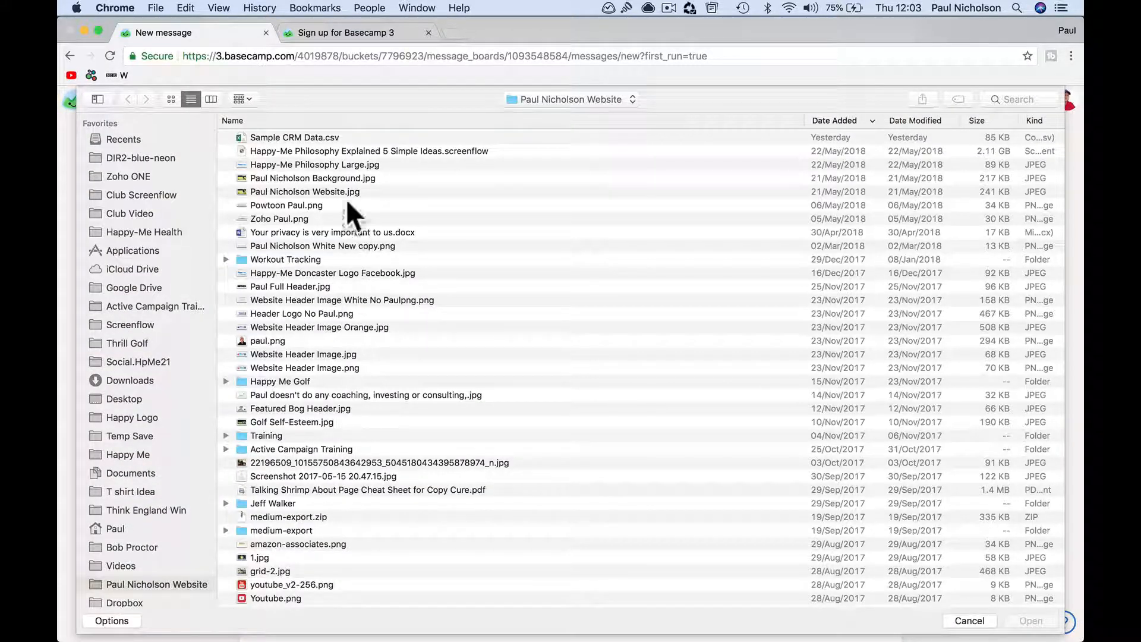
double_click(326, 137)
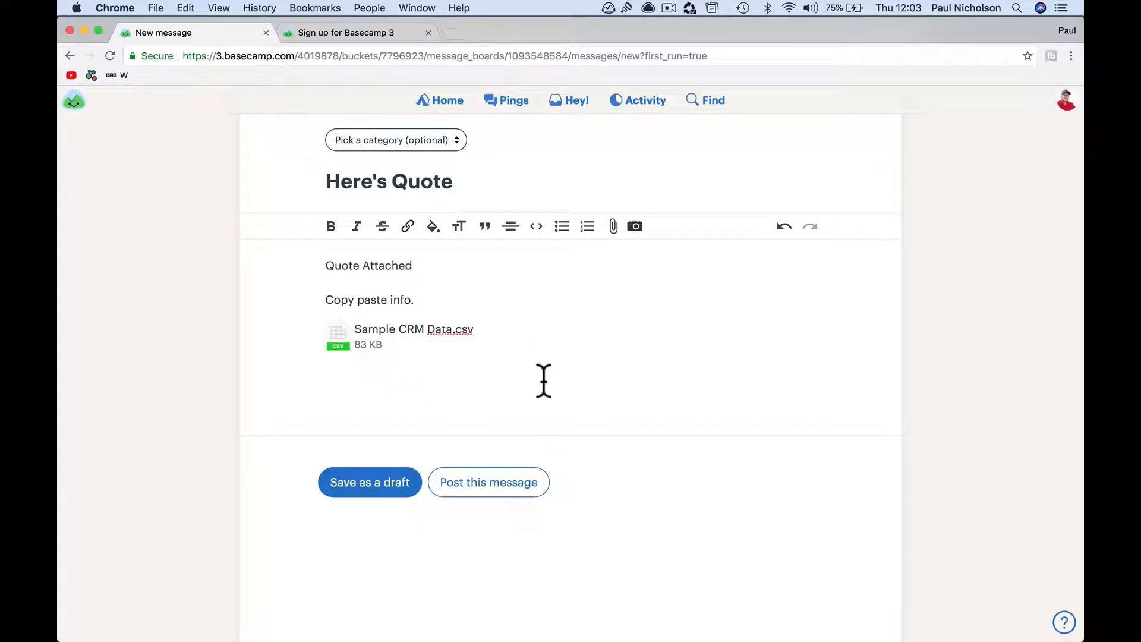
click(497, 483)
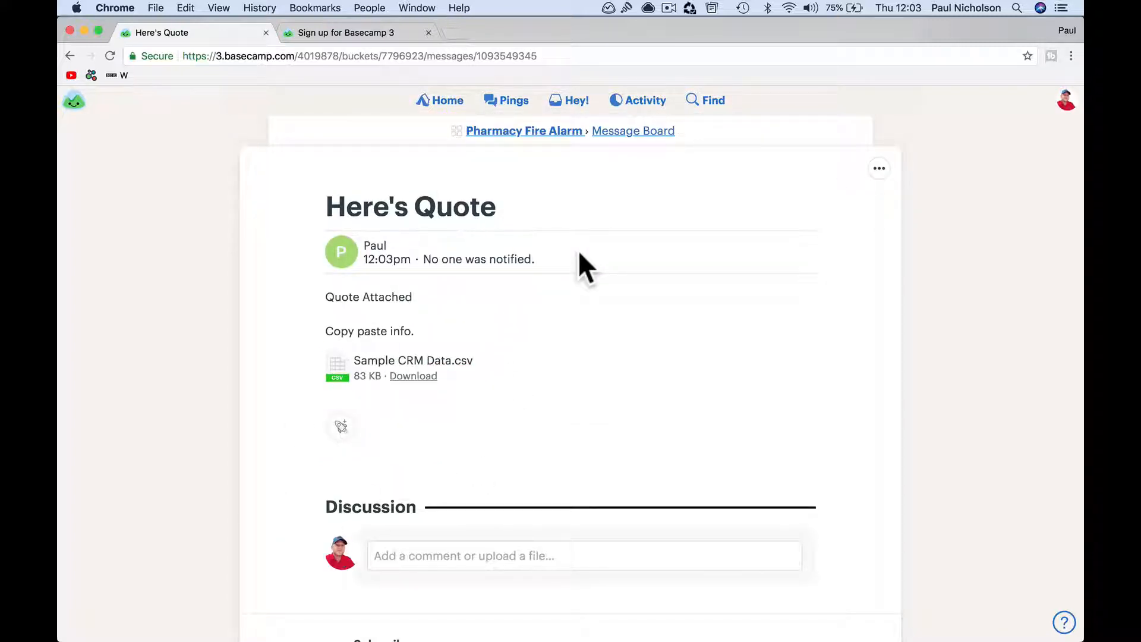
Change the message title to 'Here's The Quote & Info', save, and return to Pharmacy Fire Alarm
click(874, 168)
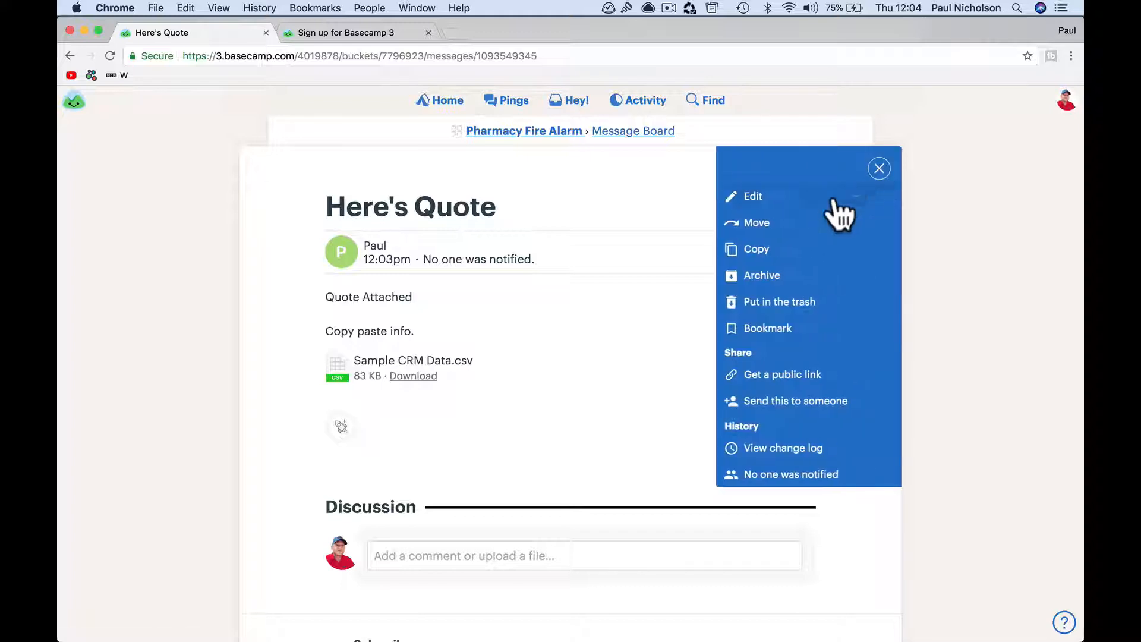
click(799, 197)
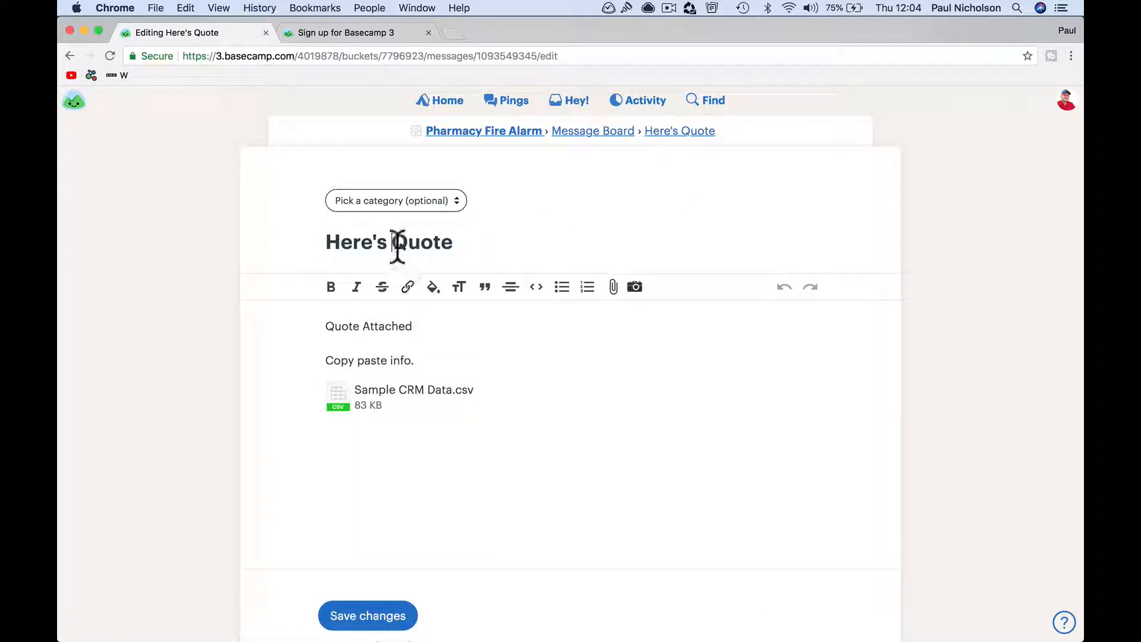
text(The)
click(519, 252)
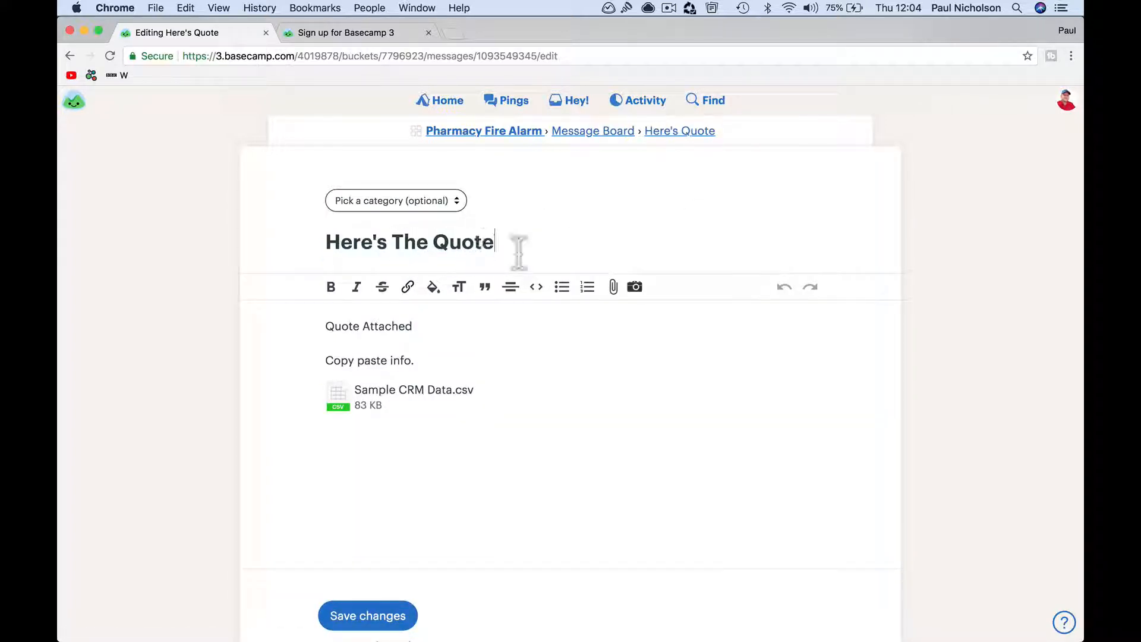
text(& Info)
click(341, 616)
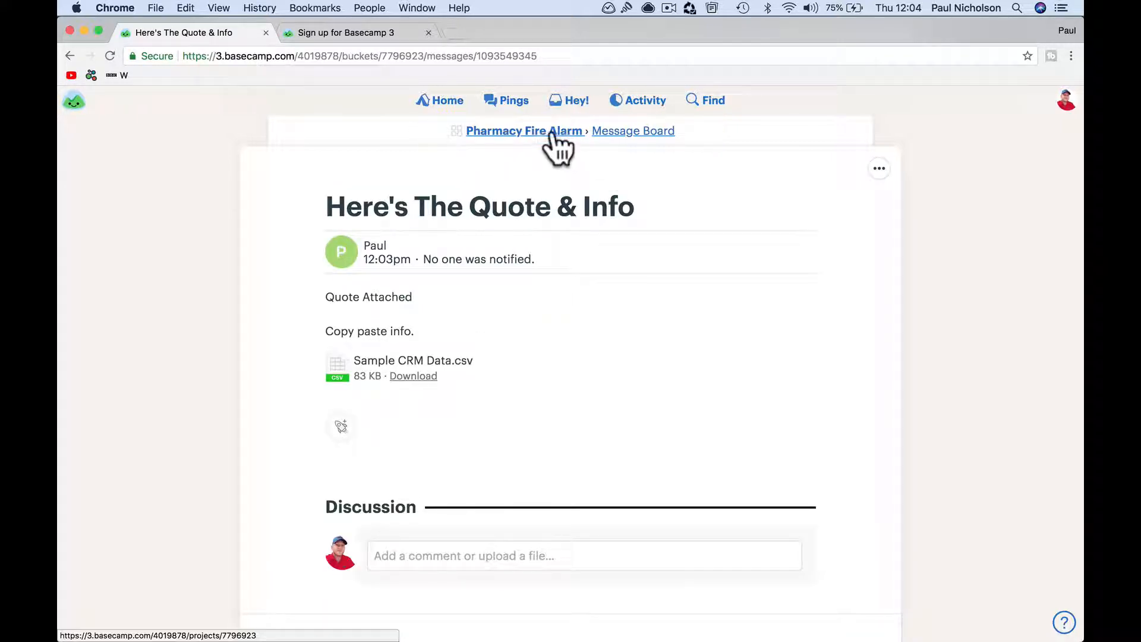
click(553, 132)
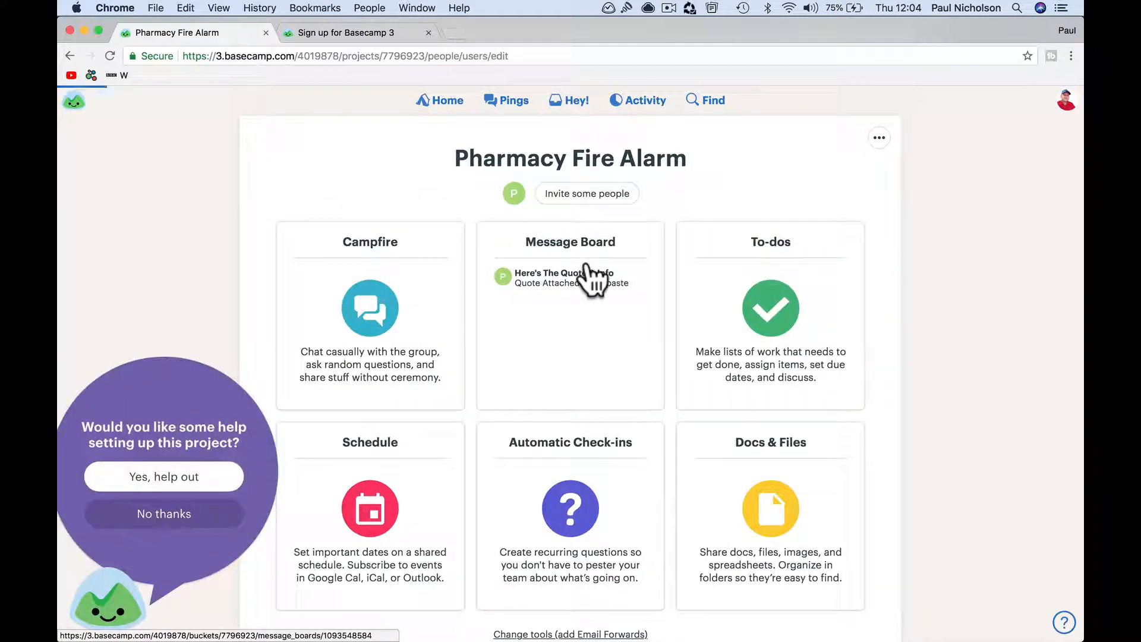
Start an email invitation and add both Happy-Me Ltd technicians as invitees
click(343, 204)
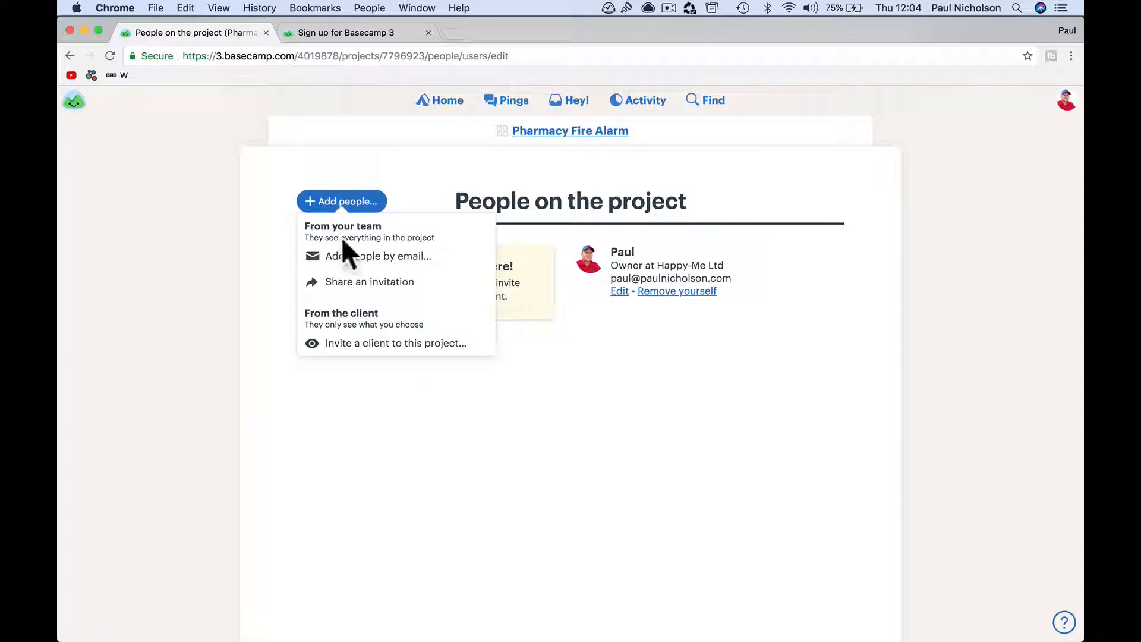
click(352, 262)
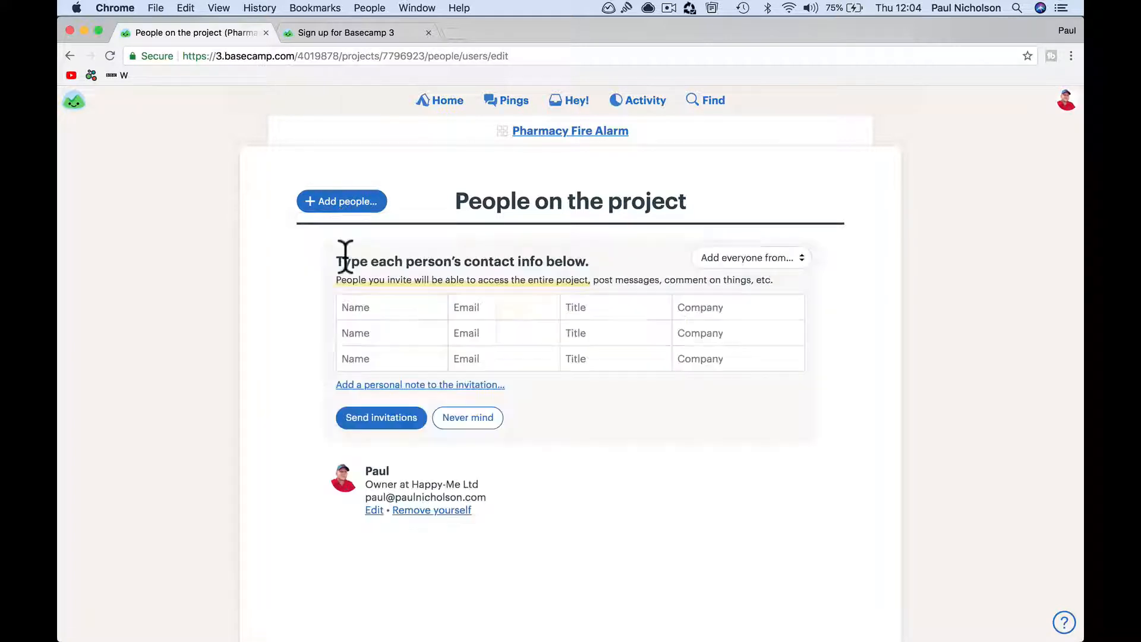
click(346, 306)
text(te)
click(353, 330)
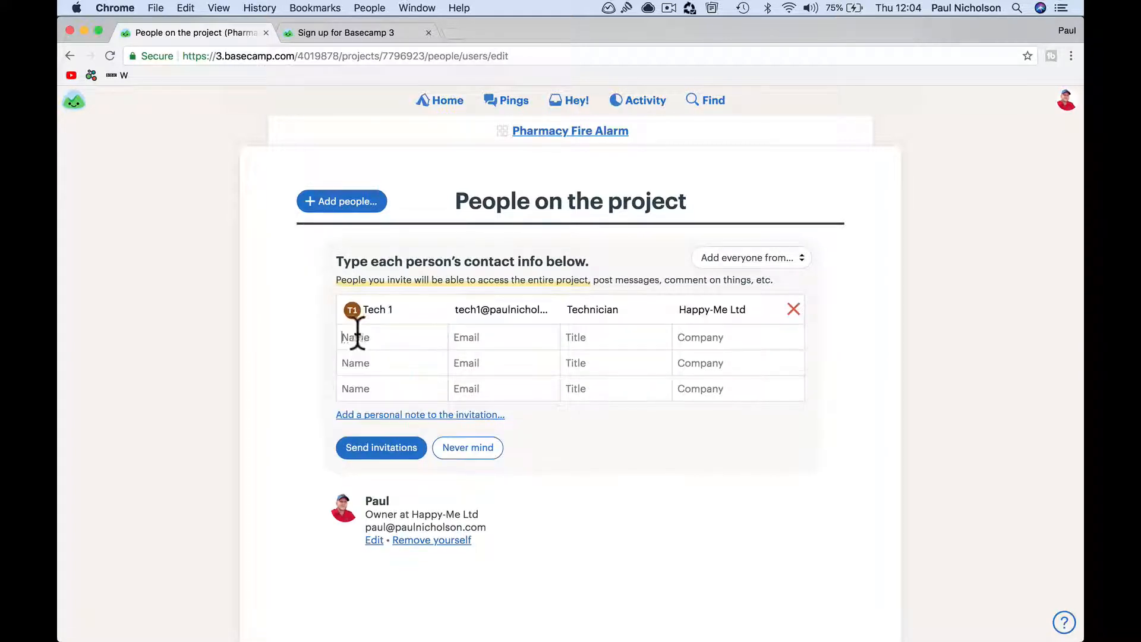
text(tec)
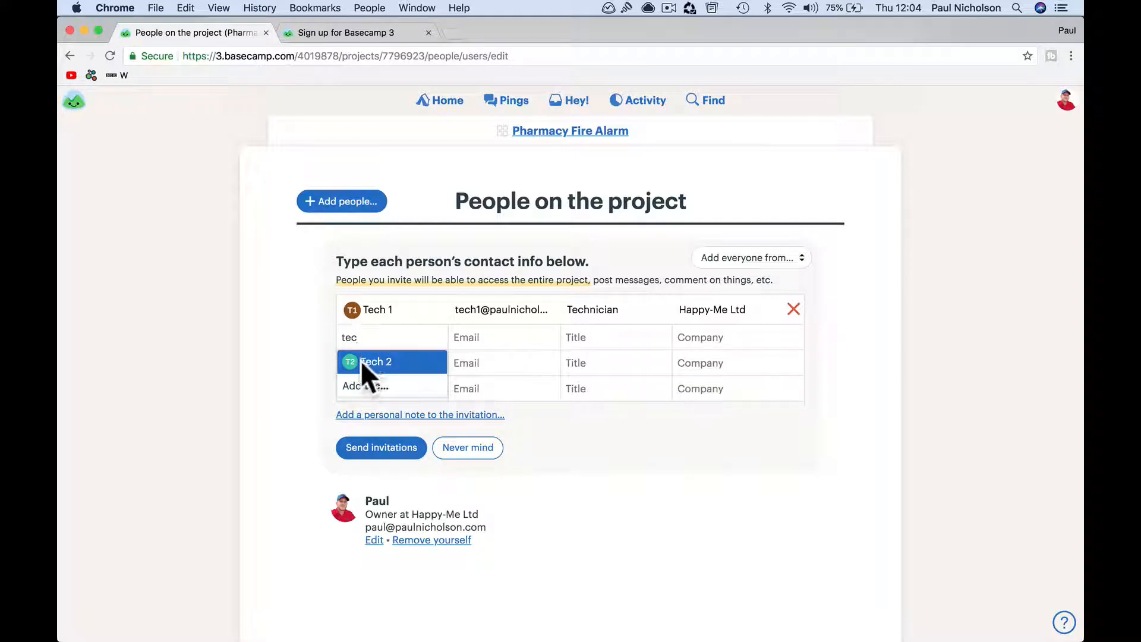
click(374, 362)
click(795, 267)
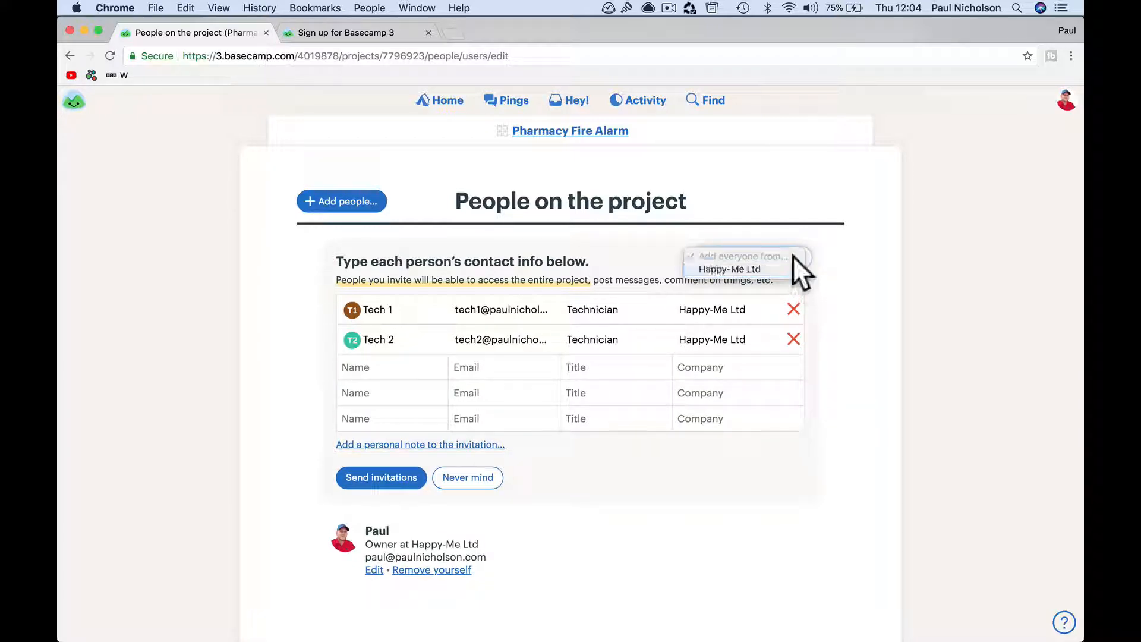
click(629, 260)
Add the install, stores and sales managers, then send all five invitations
click(400, 358)
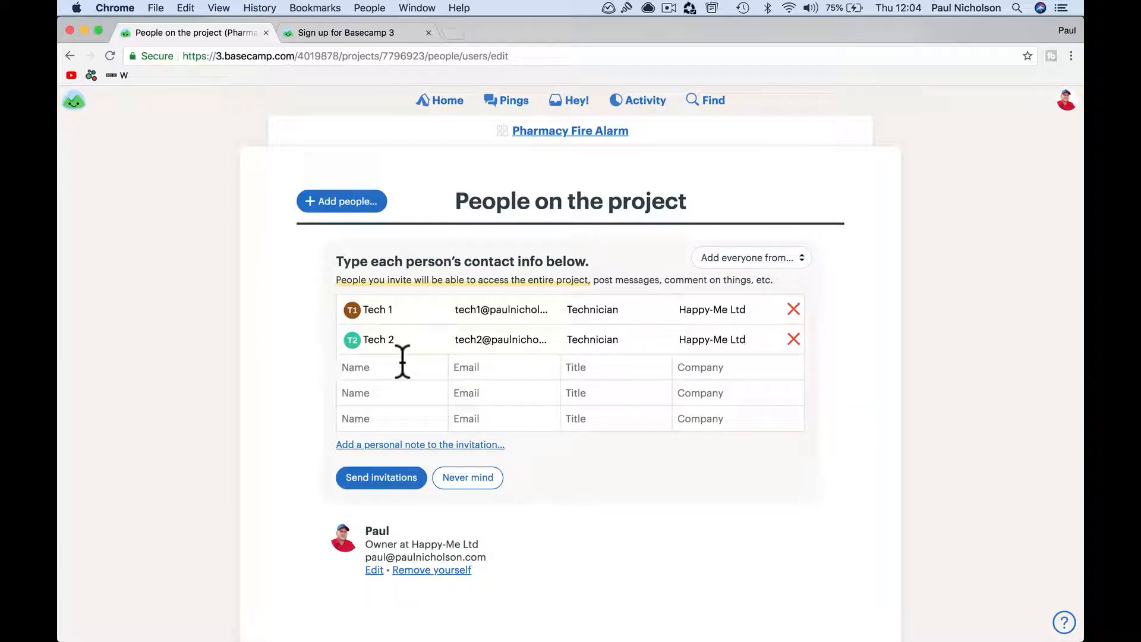
text(I)
click(402, 393)
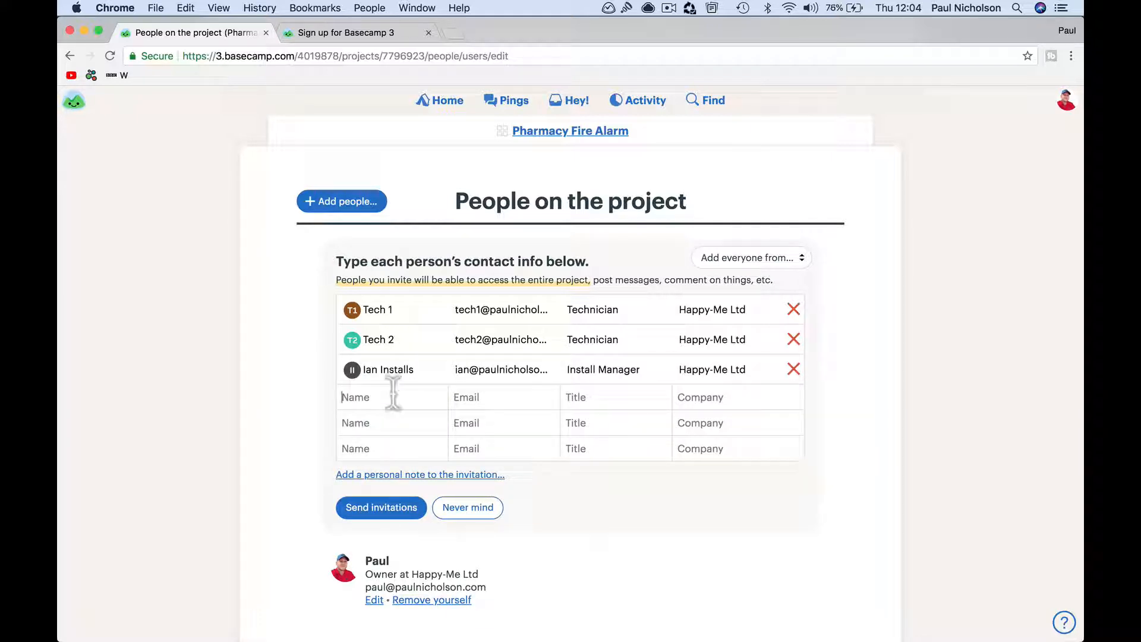
text(s)
click(391, 445)
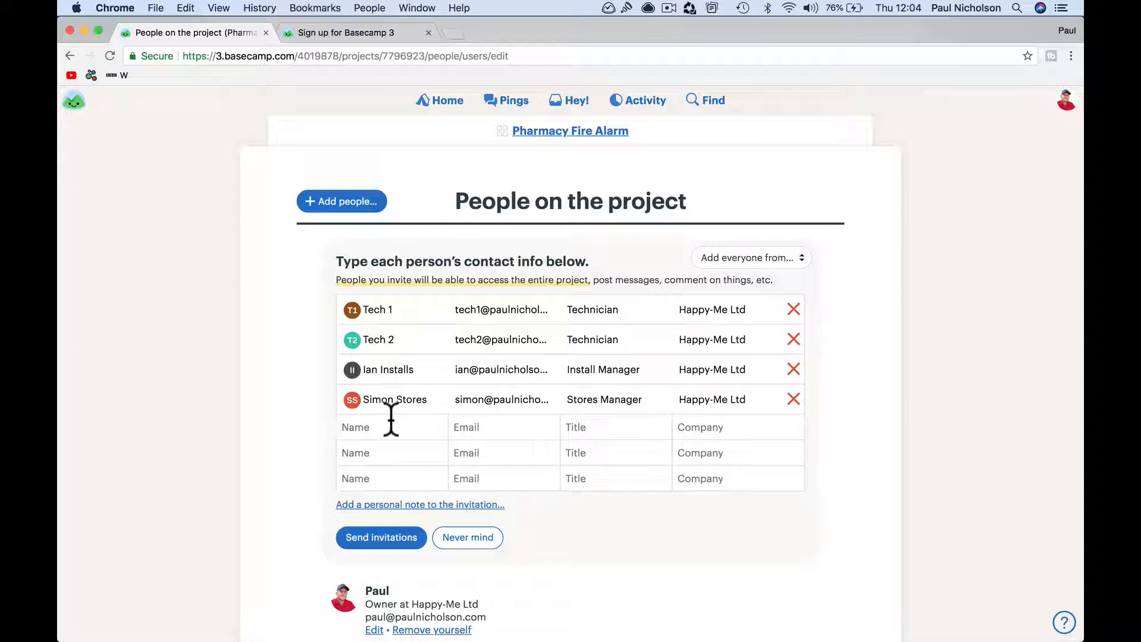
click(391, 420)
text(s)
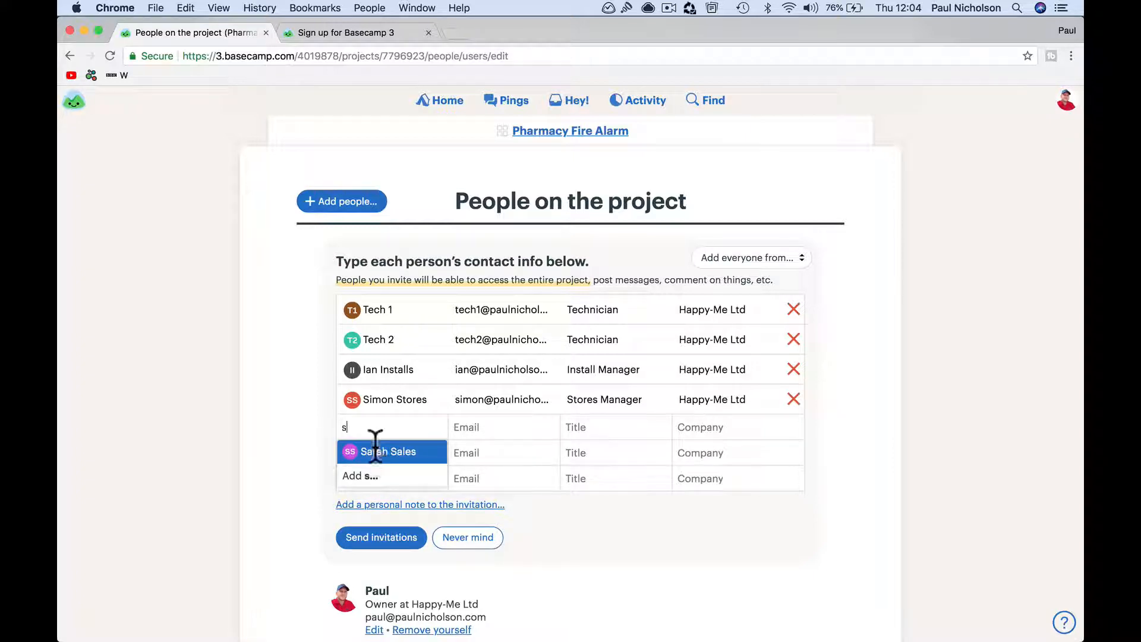
click(375, 449)
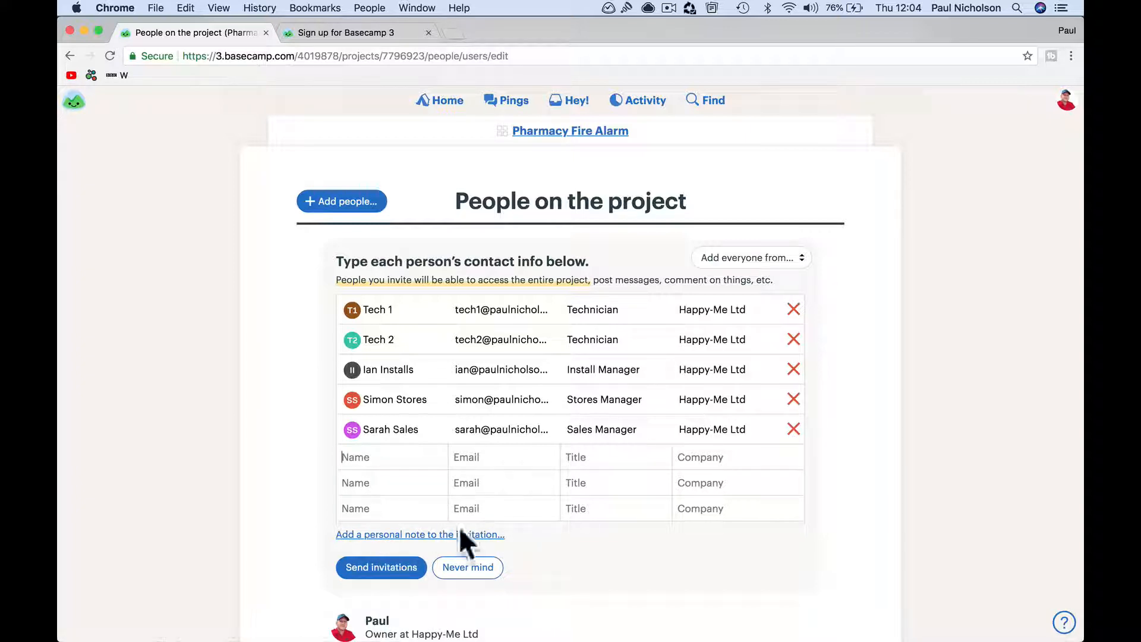
click(392, 568)
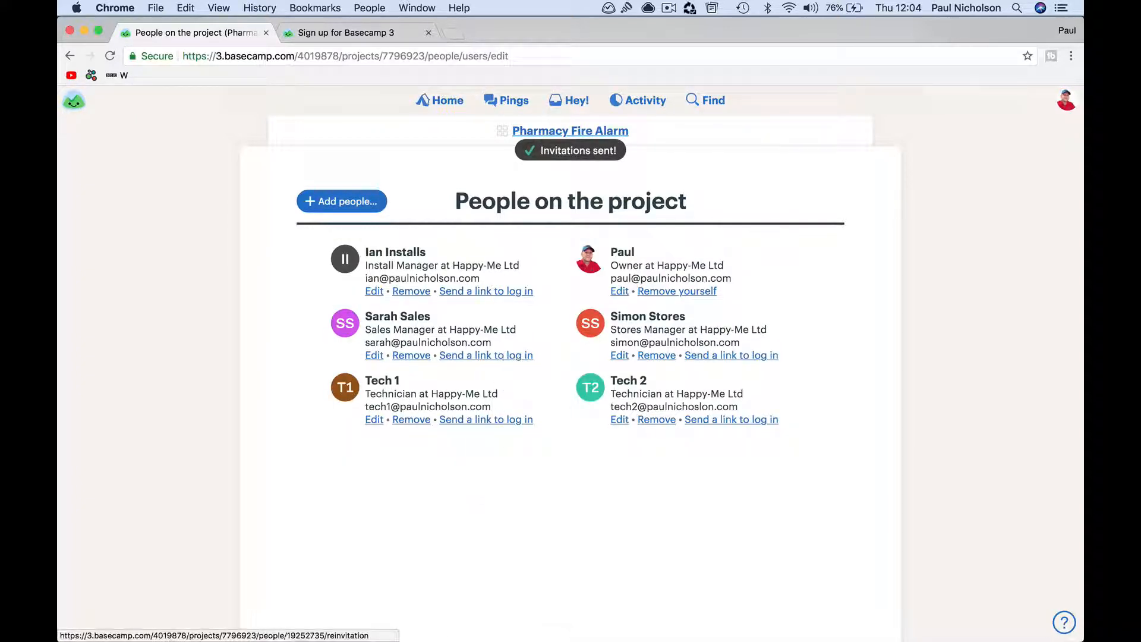
In the other browser, reload projects and open Pharmacy Fire Alarm's 'Here's The Quote & Info' message
click(374, 621)
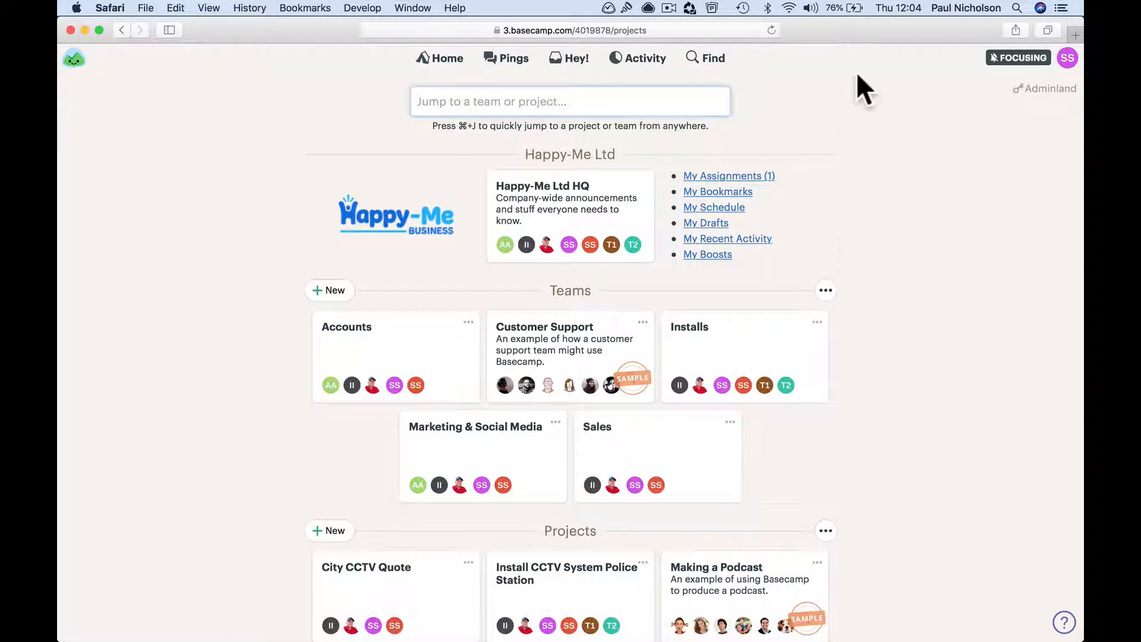
click(773, 29)
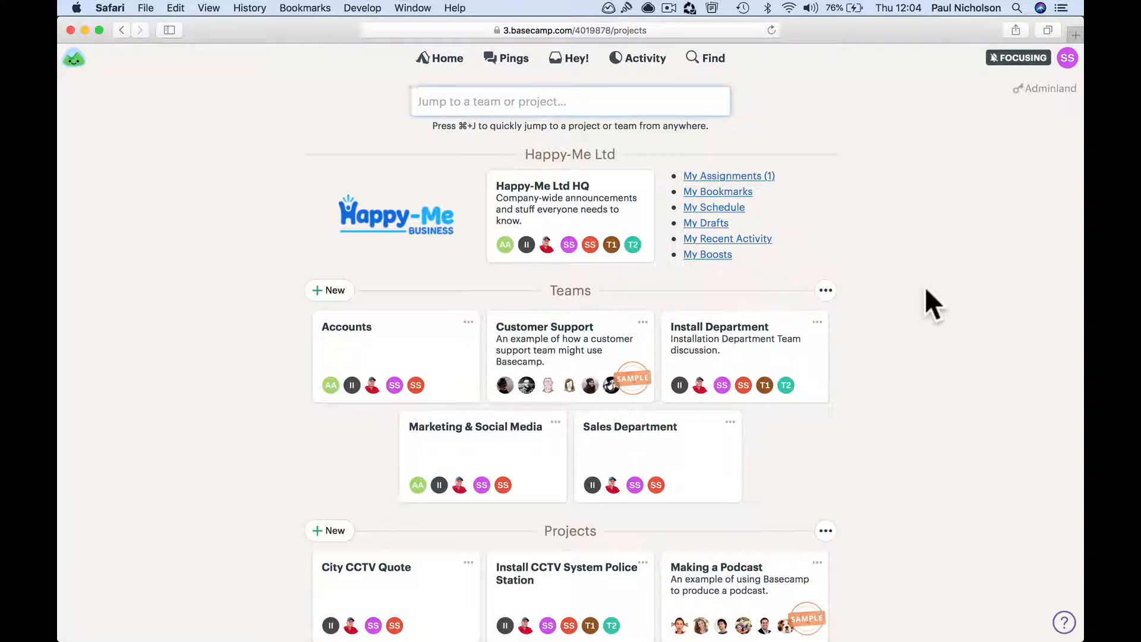
scroll(925, 286, down, 3)
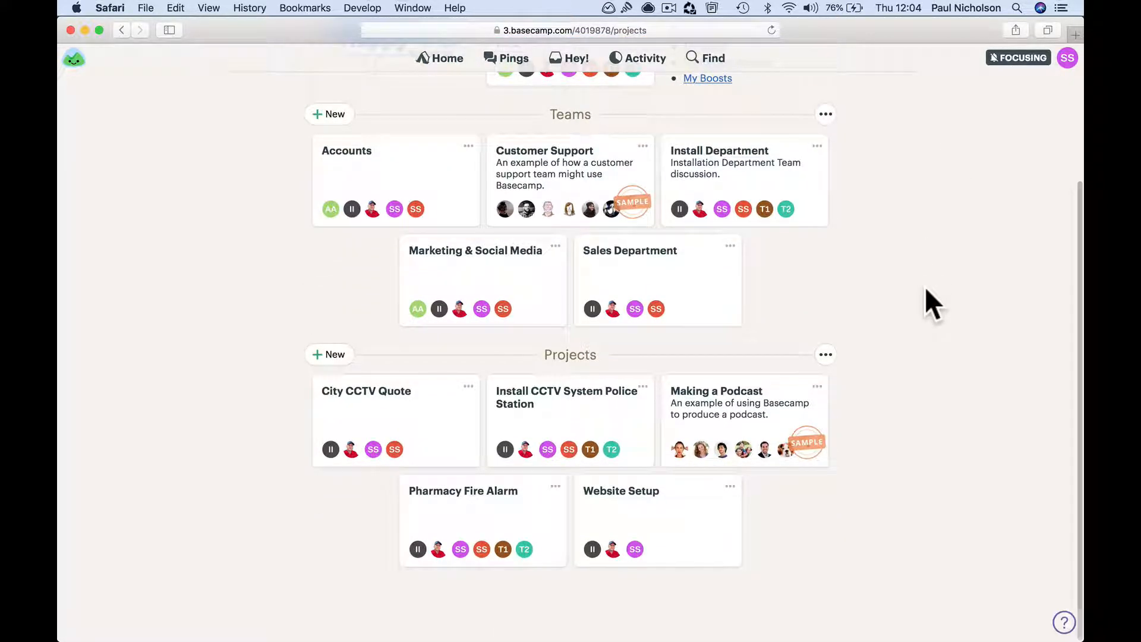
click(514, 531)
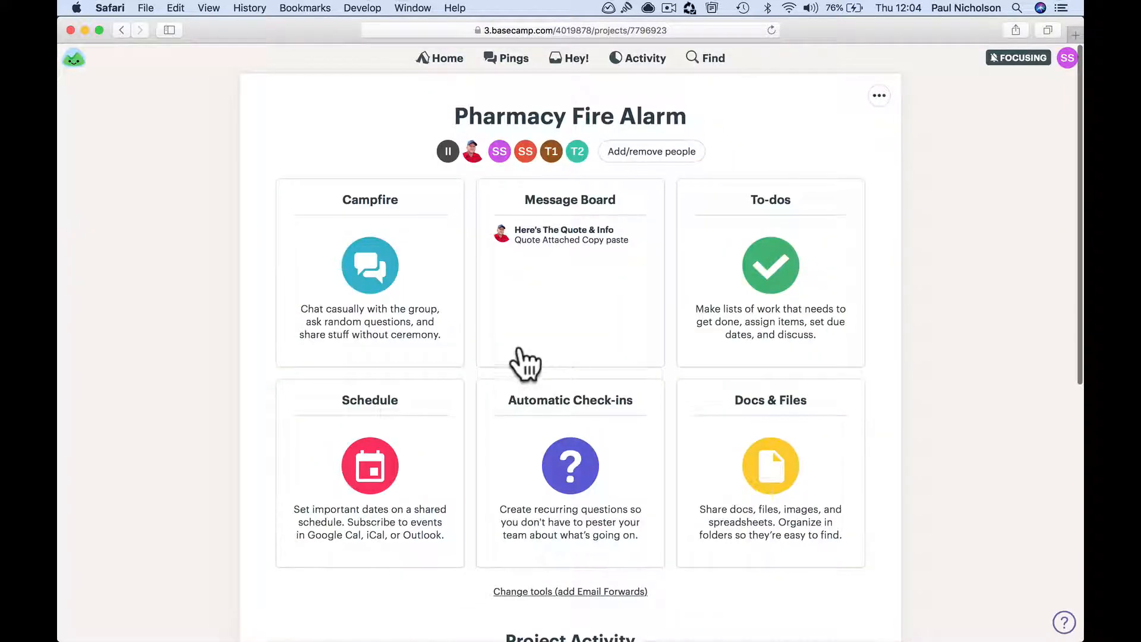
click(540, 312)
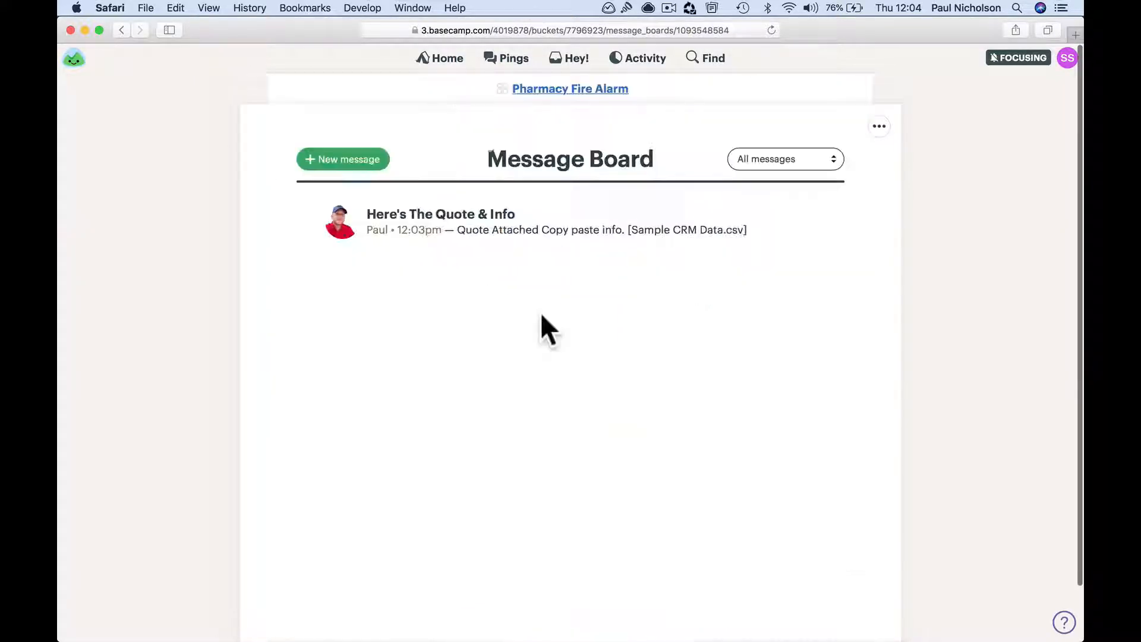
click(455, 219)
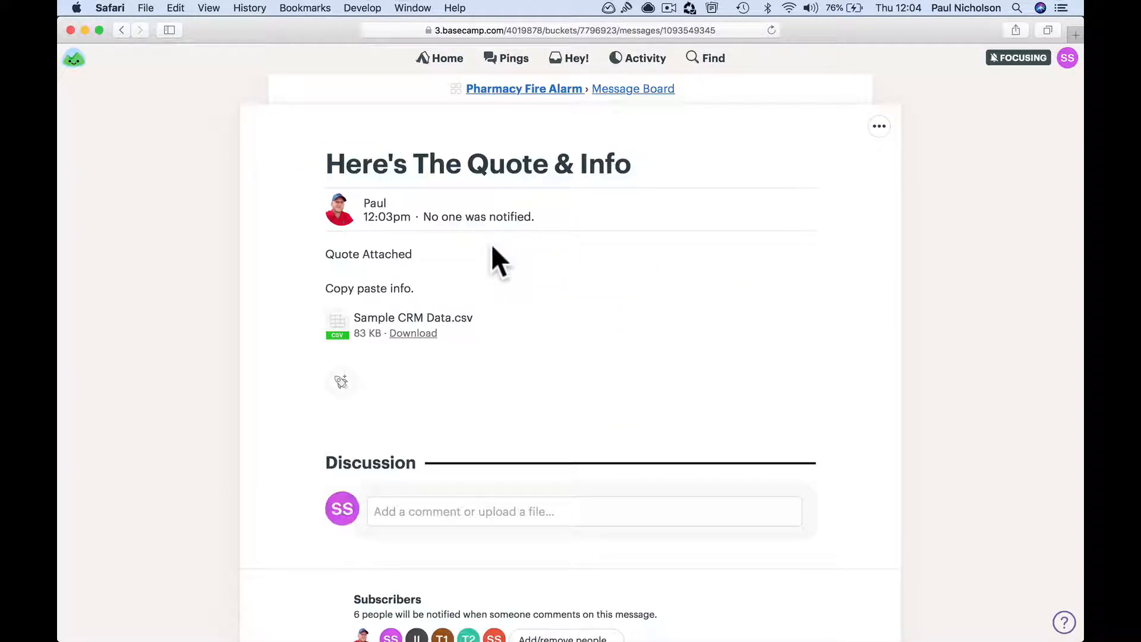
scroll(523, 387, down, 3)
click(524, 419)
text(Let)
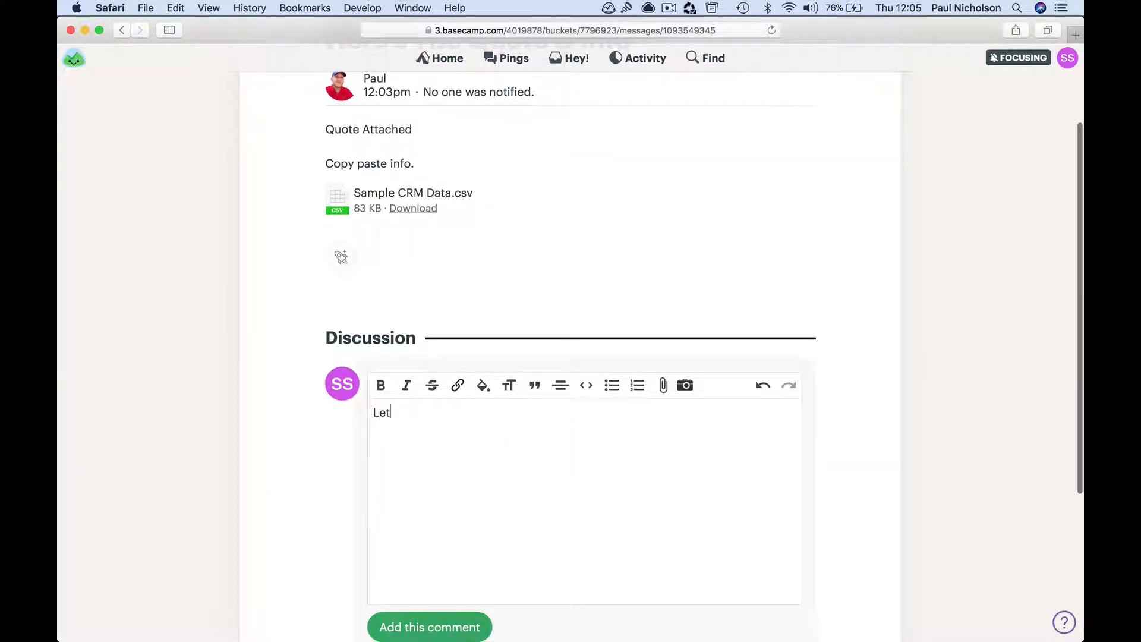
text( me know any issues. )
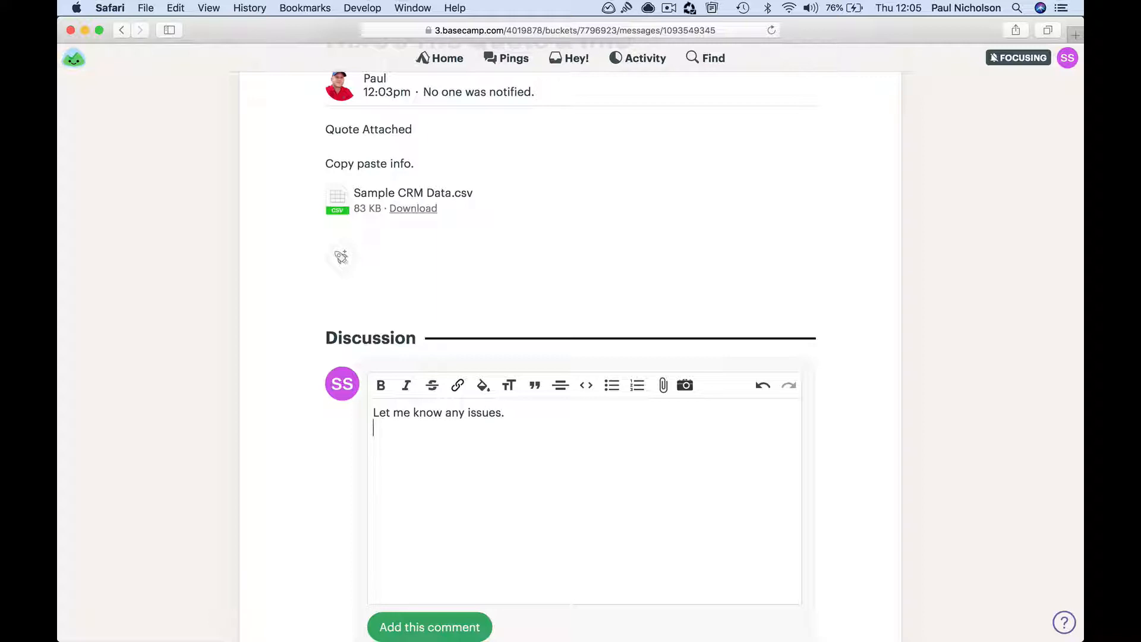
text(@tec)
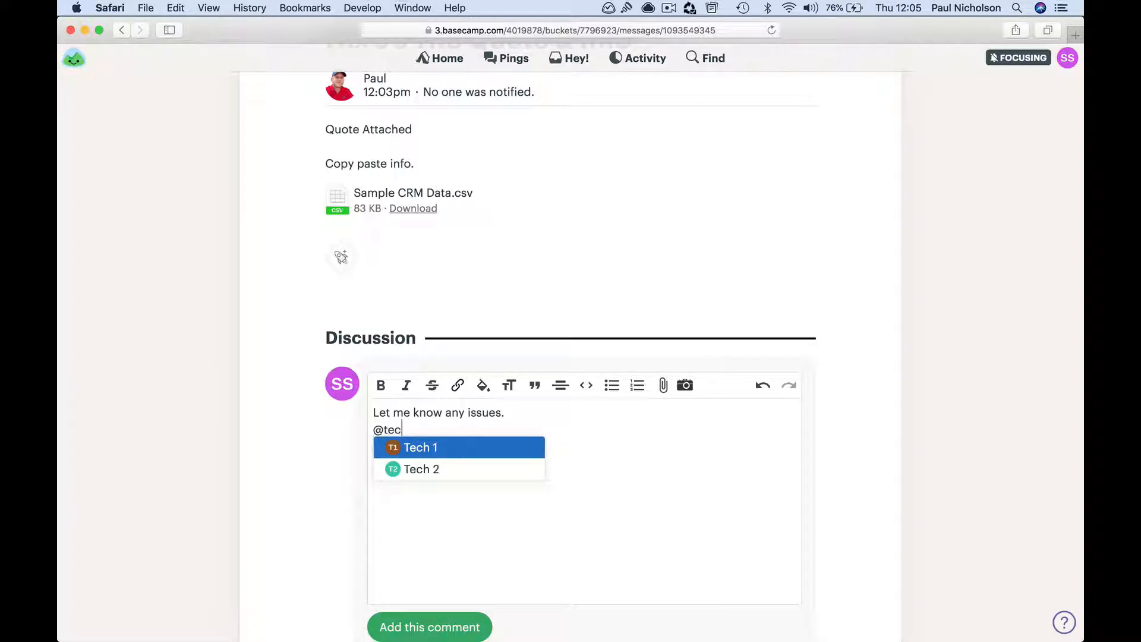
click(491, 448)
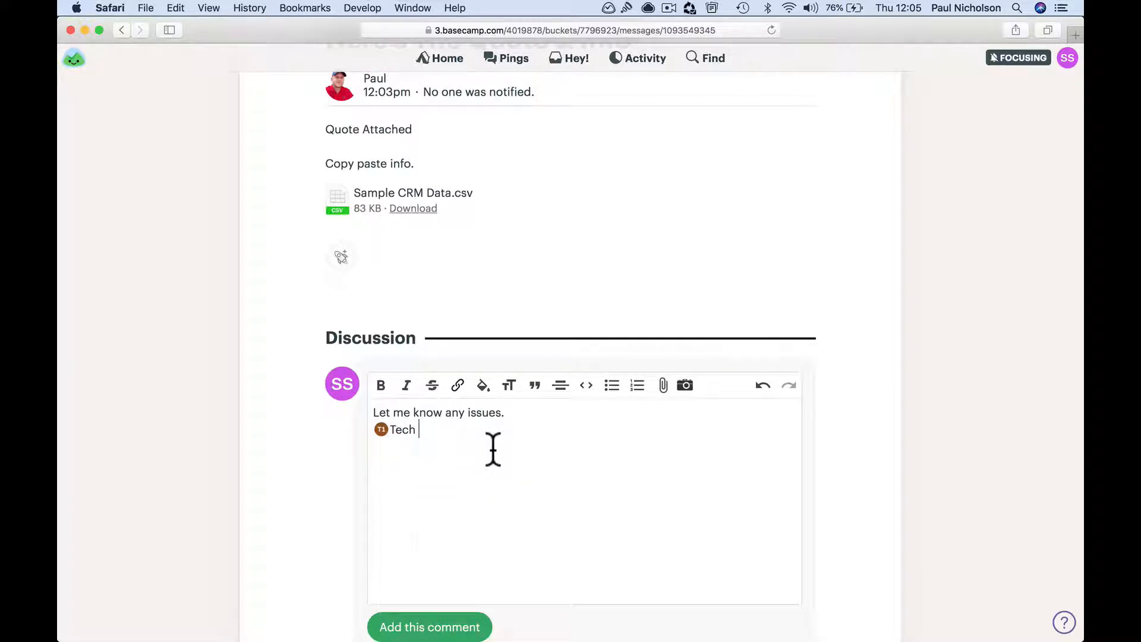
text(@tec)
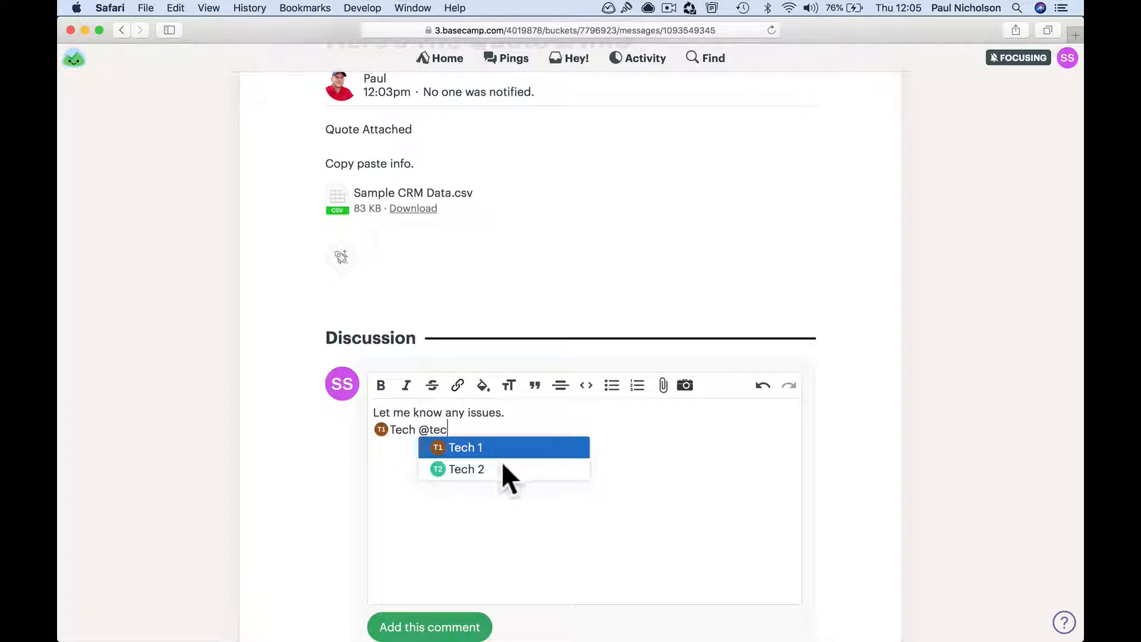
click(504, 464)
text(@i)
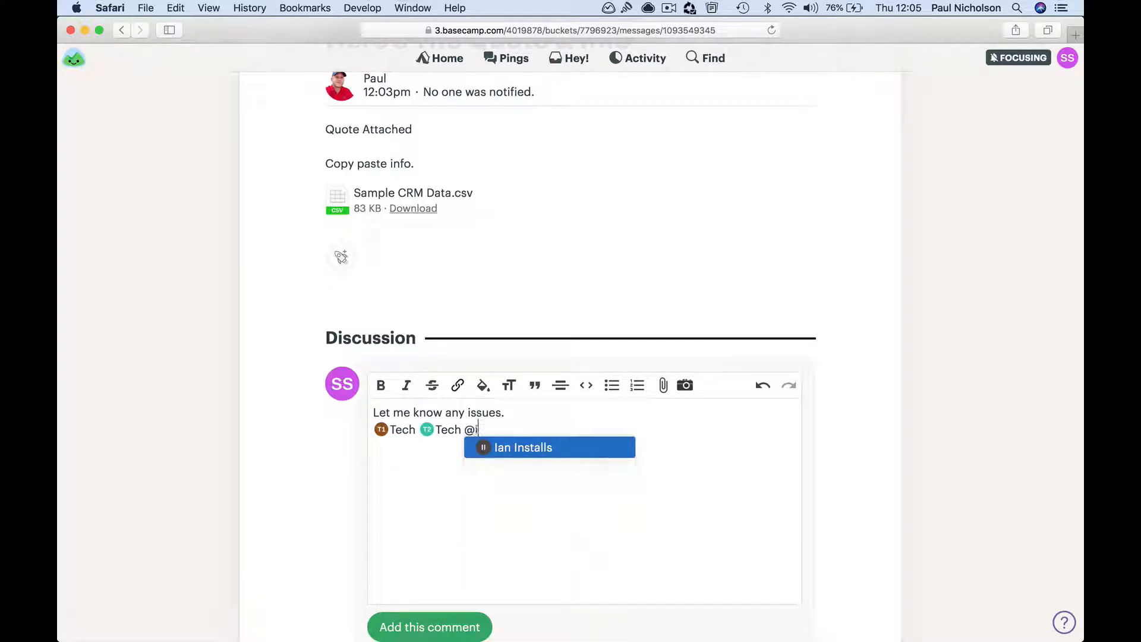
click(552, 447)
key(Return)
text(Should be straight forward.)
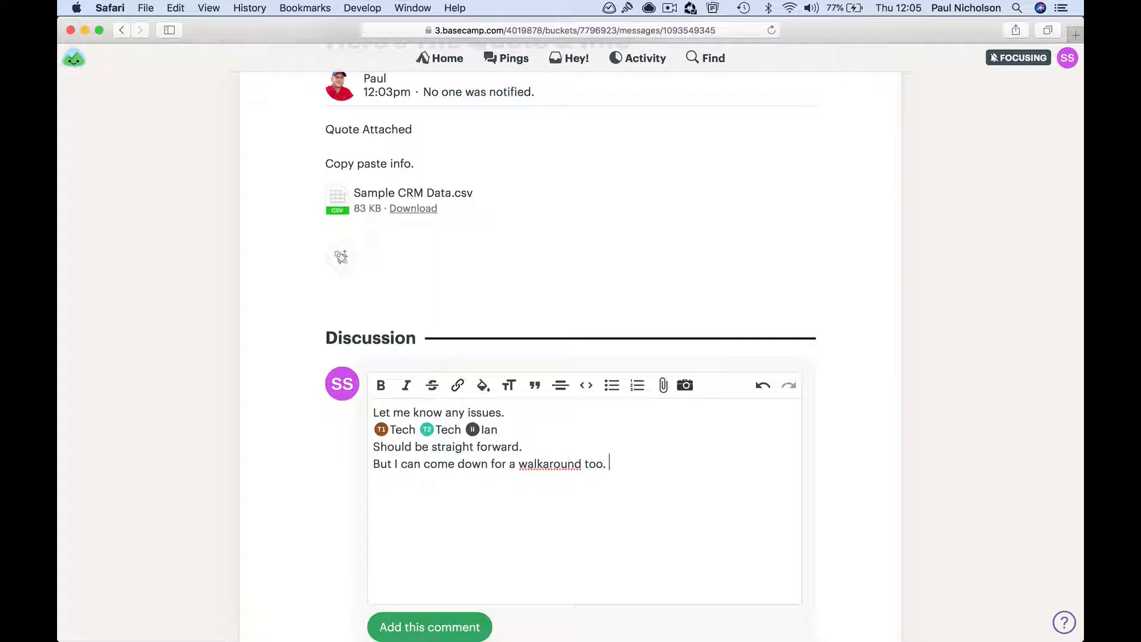
click(451, 621)
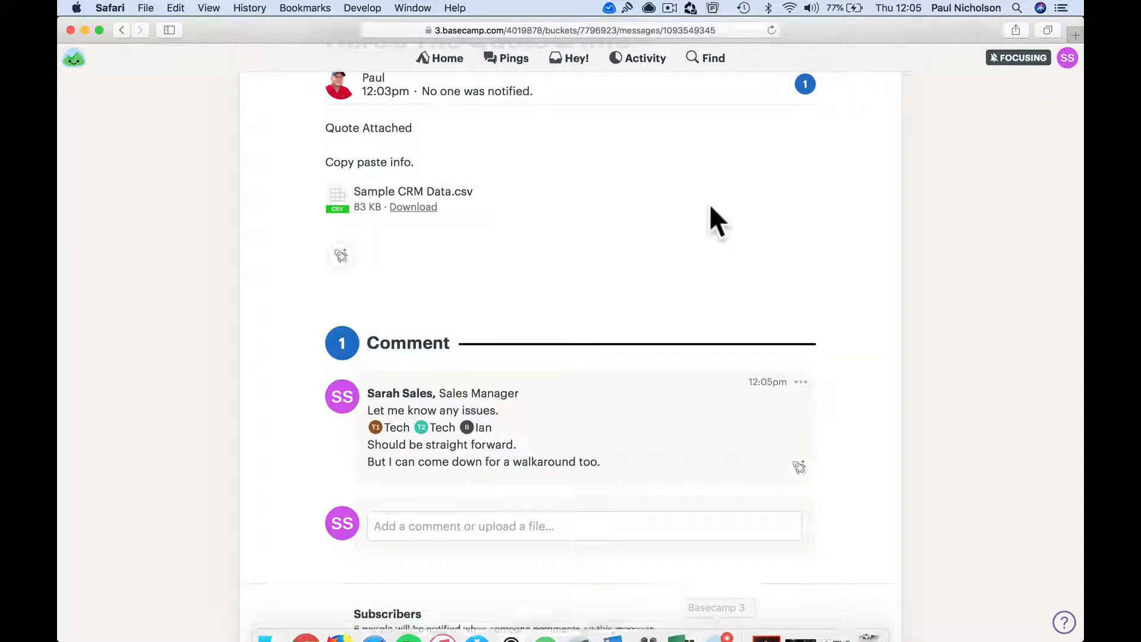
Read the newest Basecamp mention email in Apple Mail, then return to Basecamp
click(620, 629)
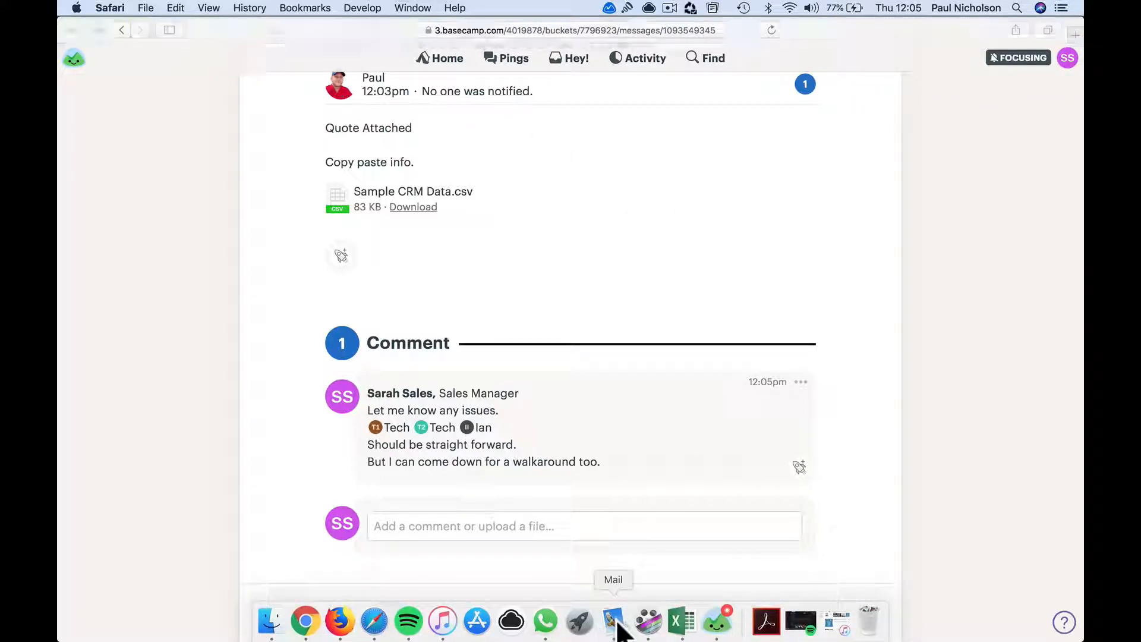
click(270, 117)
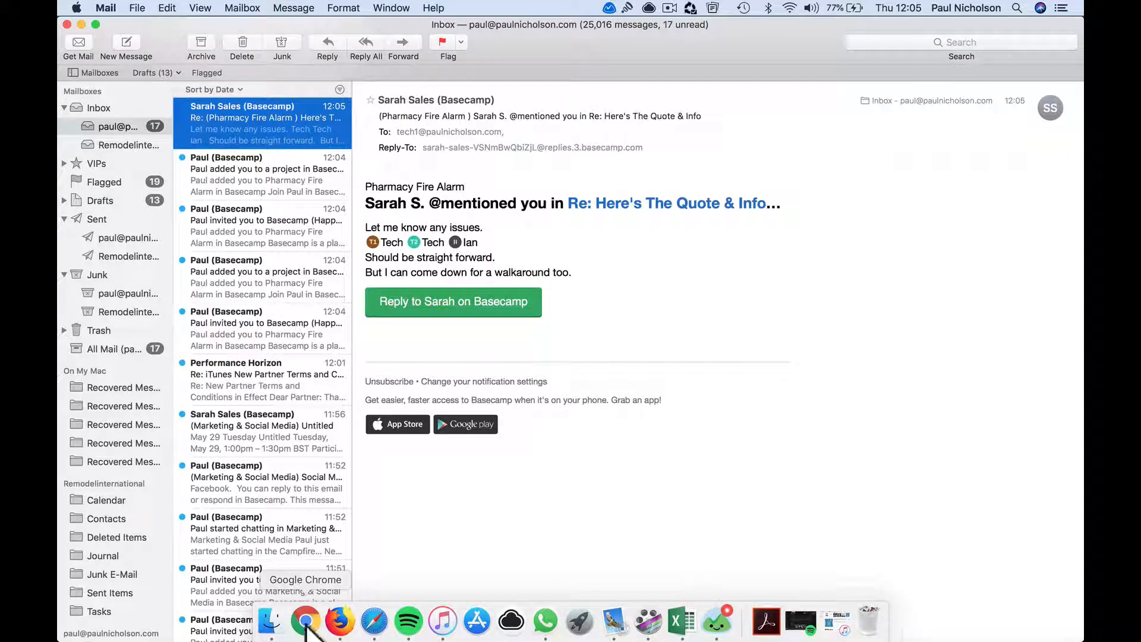
click(324, 620)
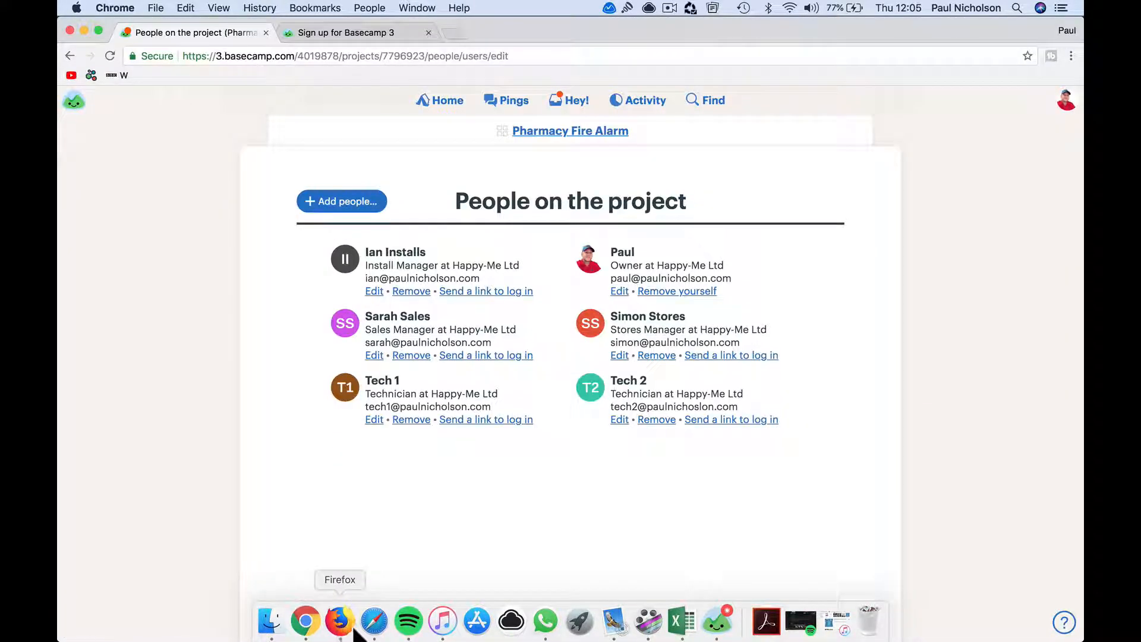
Add a 'Walk around Introduction' event on Saturday, May 26 starting at 12:00pm
click(547, 132)
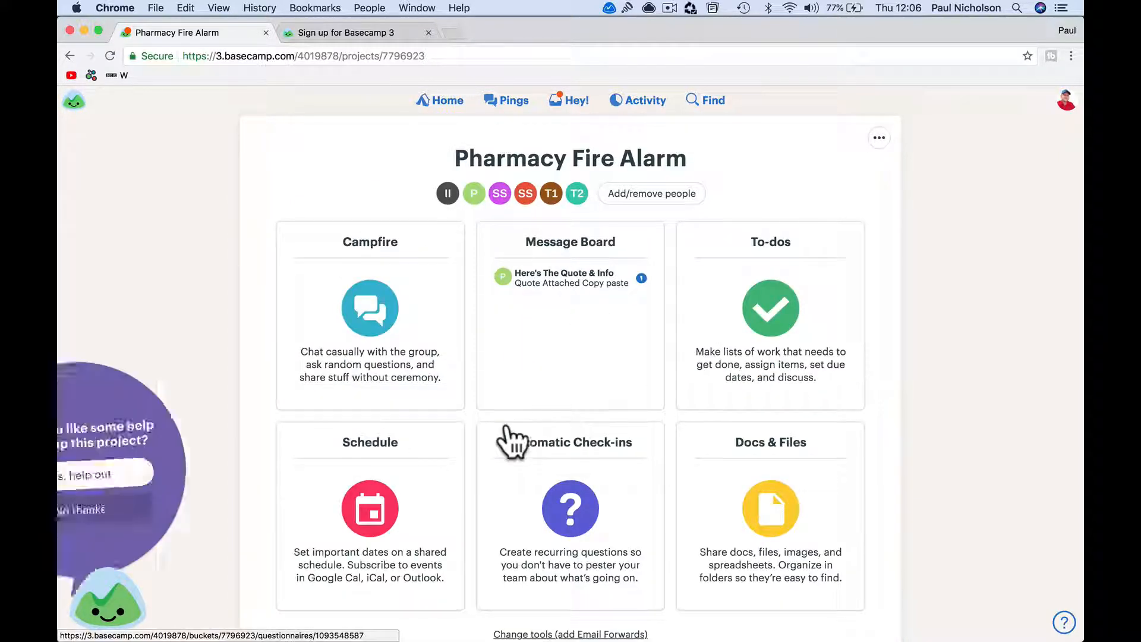
click(394, 450)
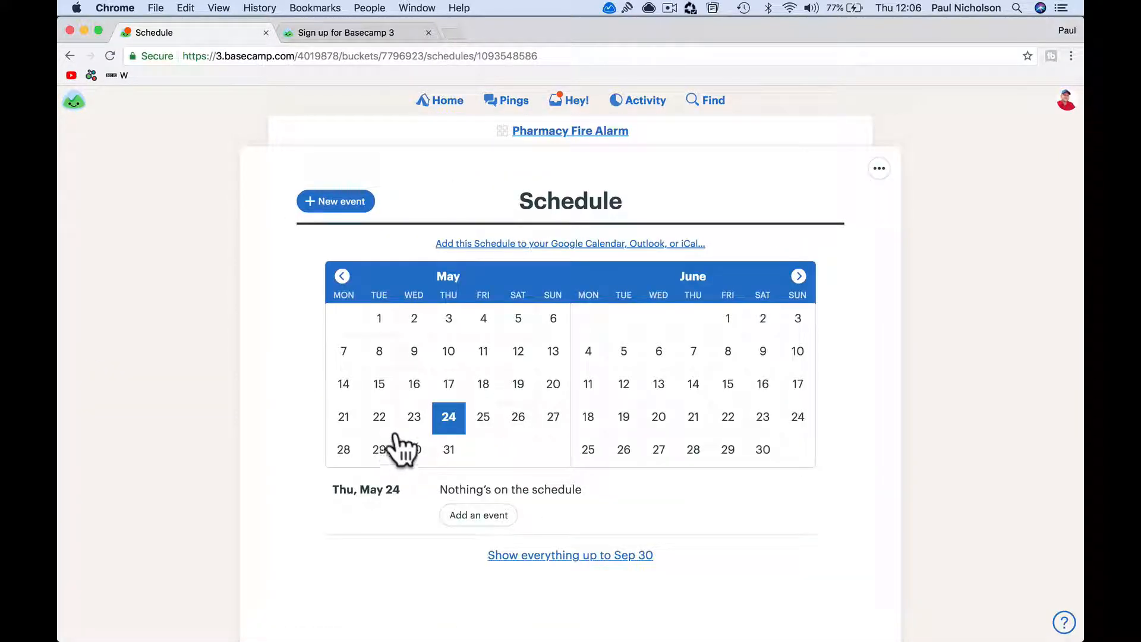
click(518, 424)
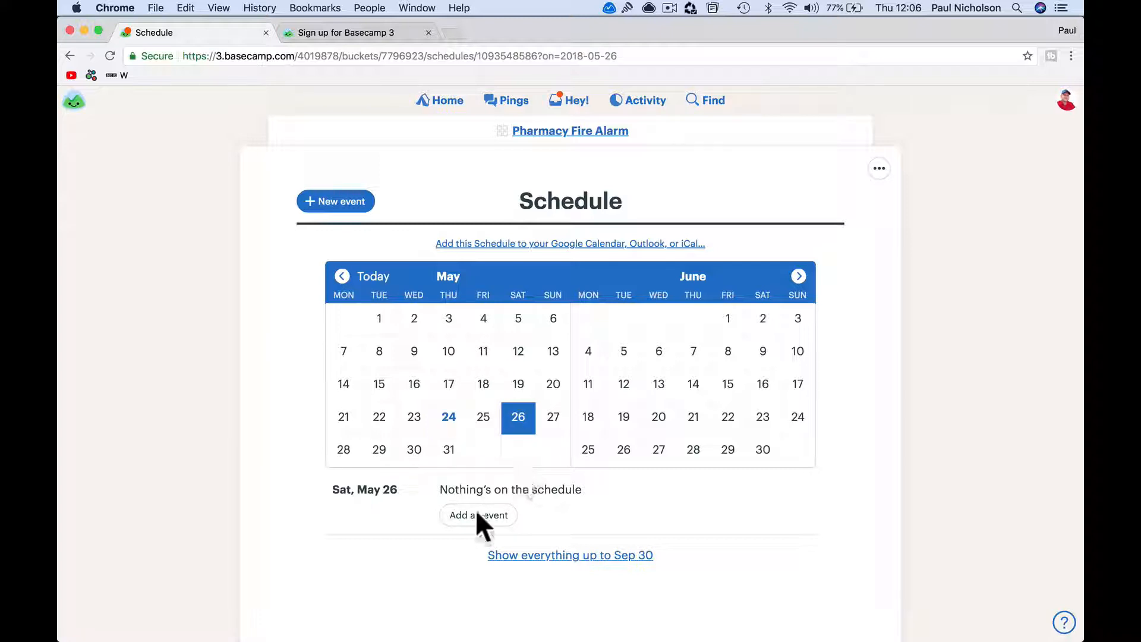
click(488, 520)
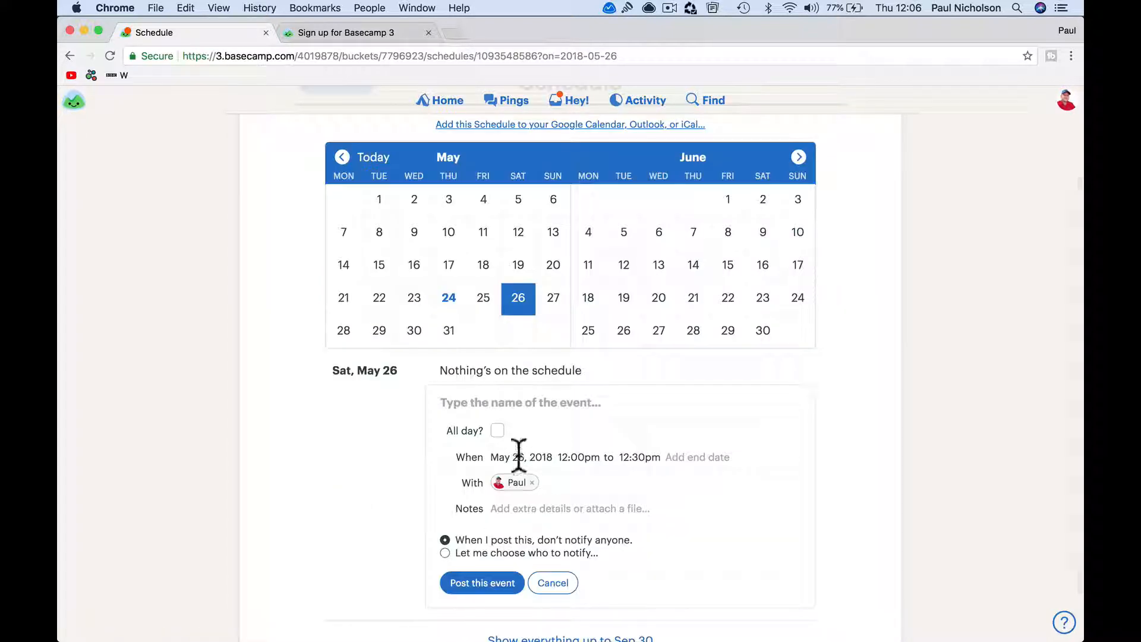
text(Schel)
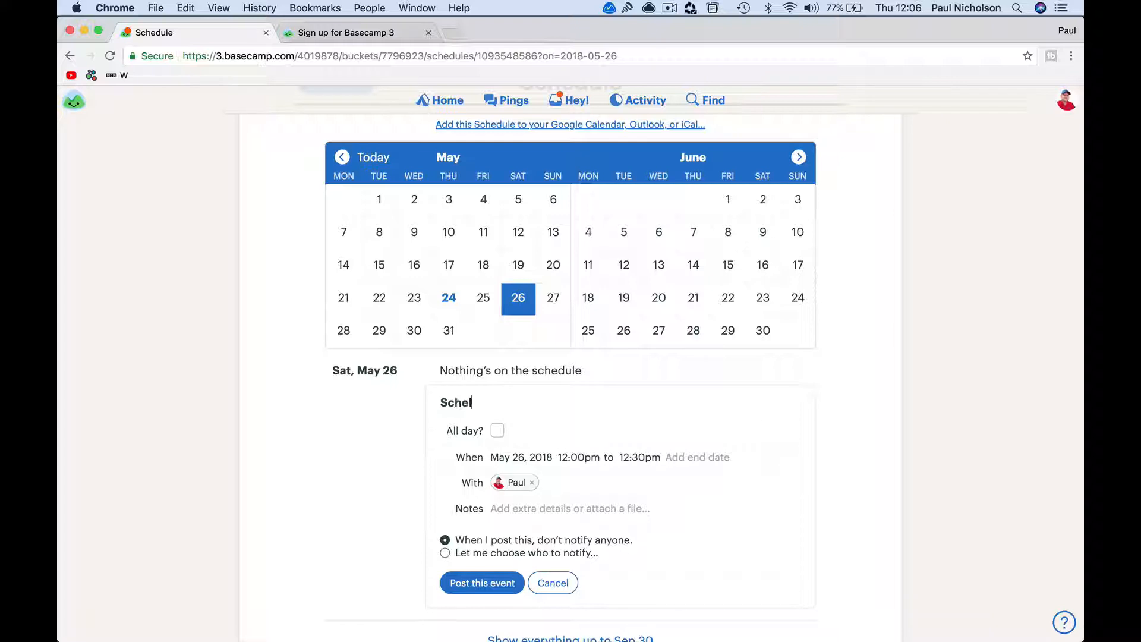
text(e)
key(BackSpace)
key(BackSpace)
key(BackSpace)
text(Walkaround )
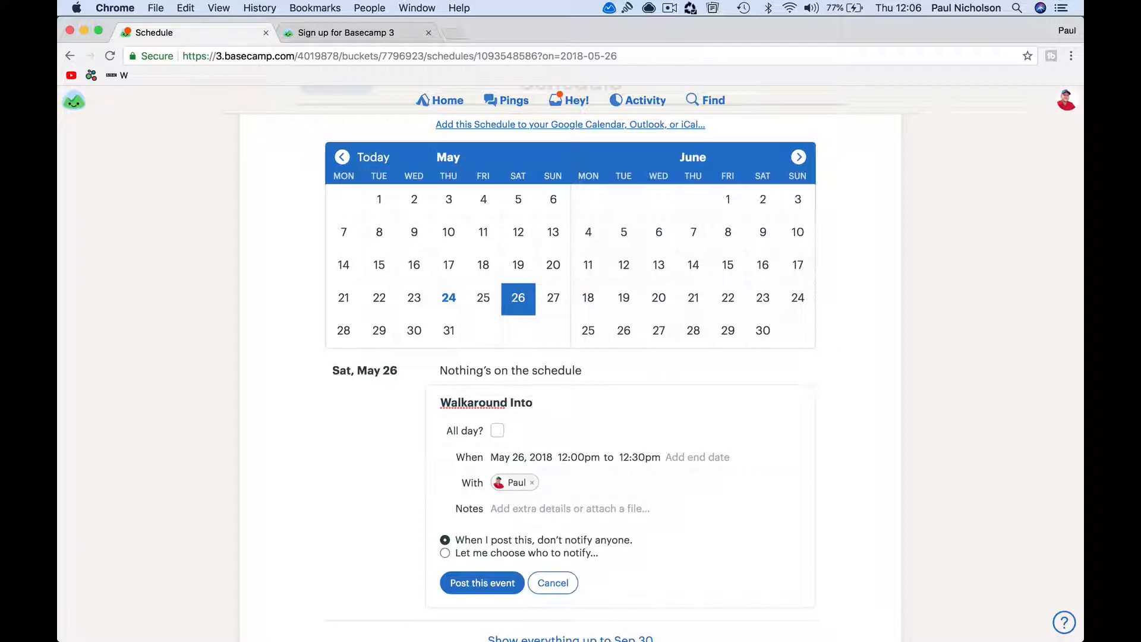
text(Introduction)
click(467, 403)
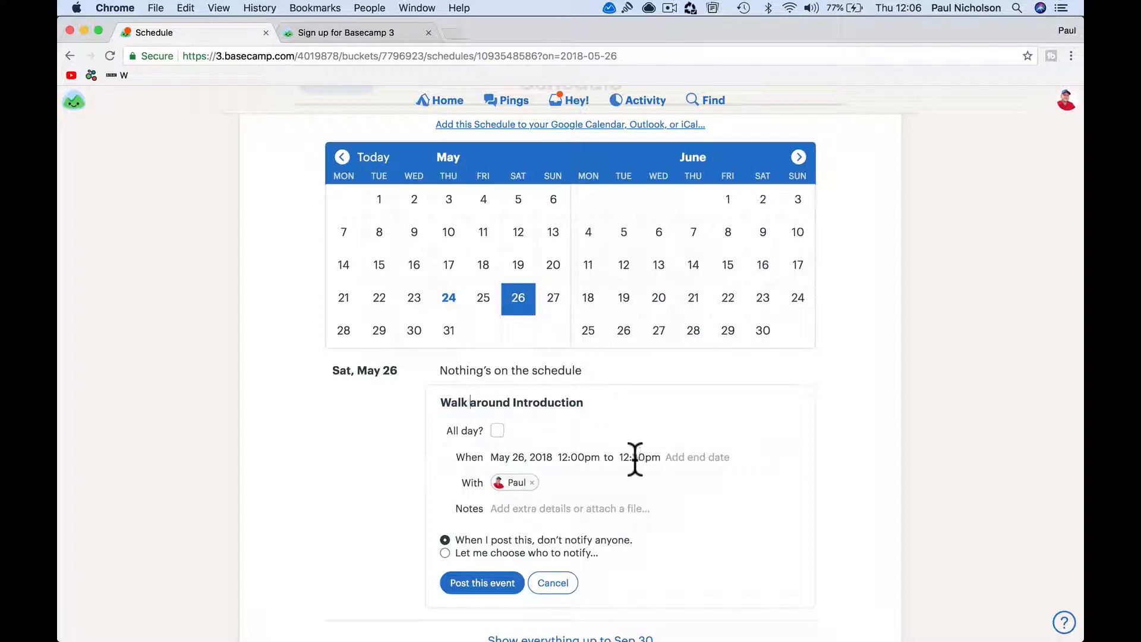
click(576, 457)
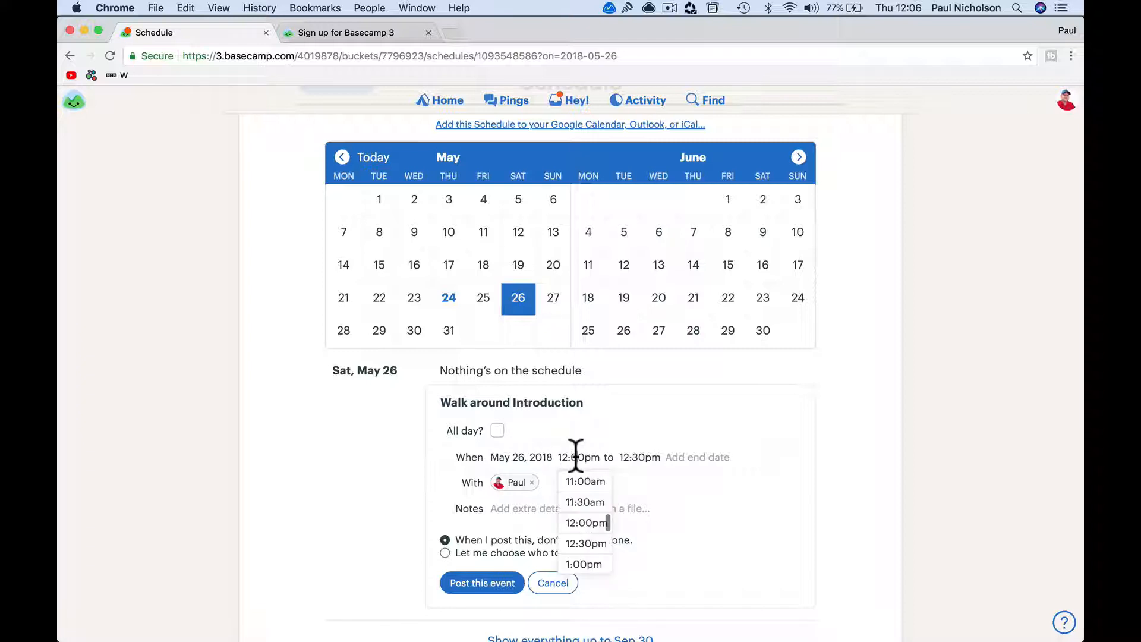
click(665, 443)
Make the install and sales managers the event's attendees, removing the owner, and post it
click(566, 489)
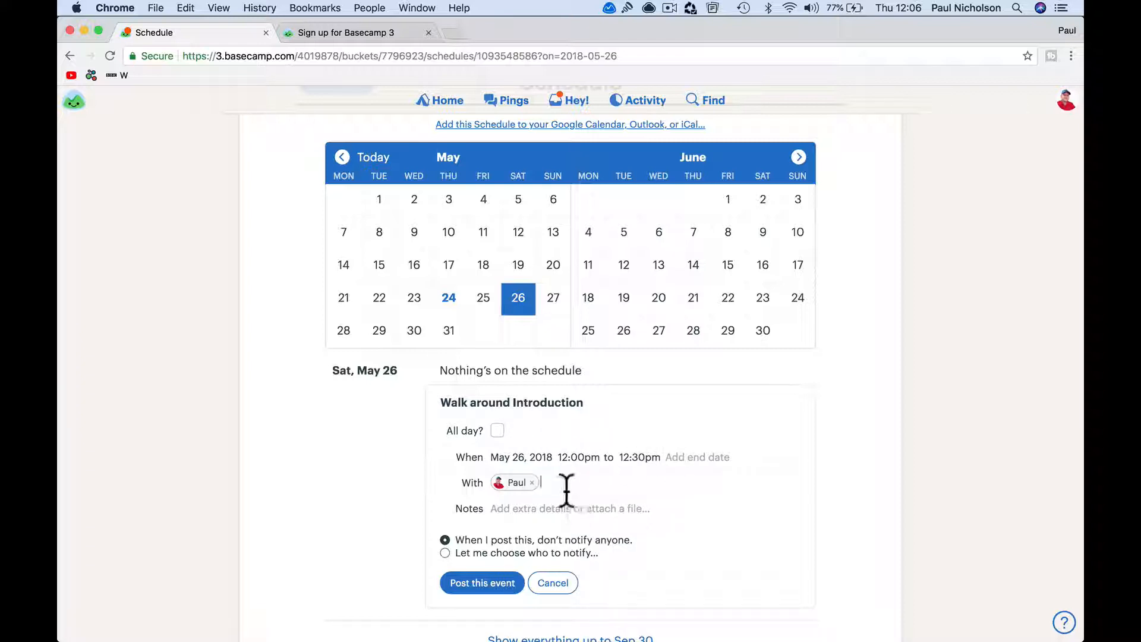
text(i)
click(583, 503)
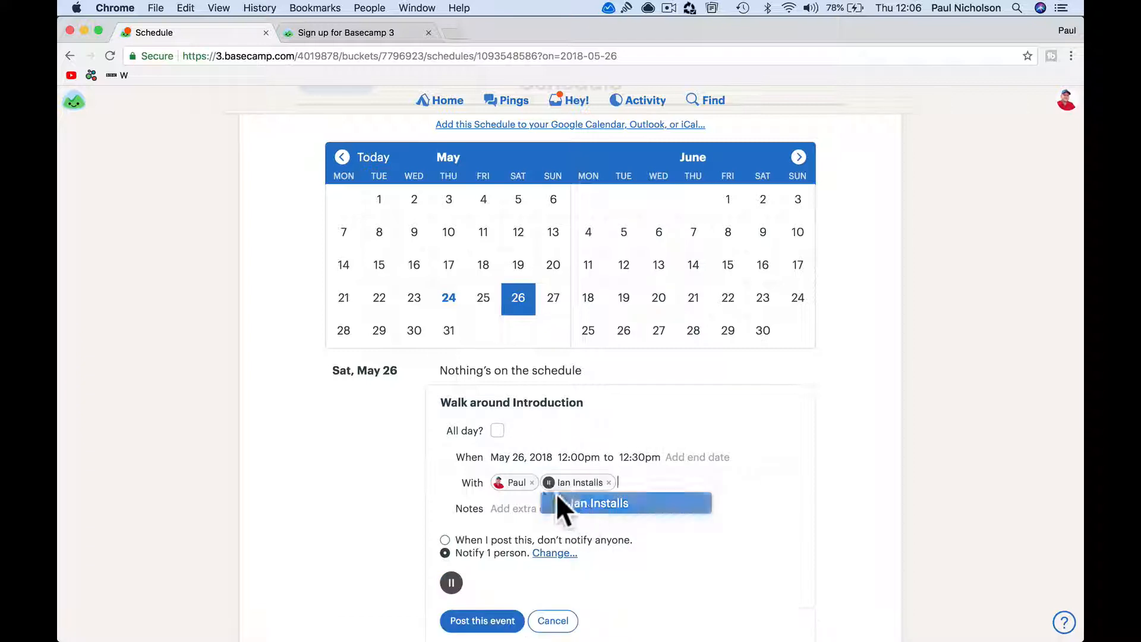
click(532, 482)
text(sa)
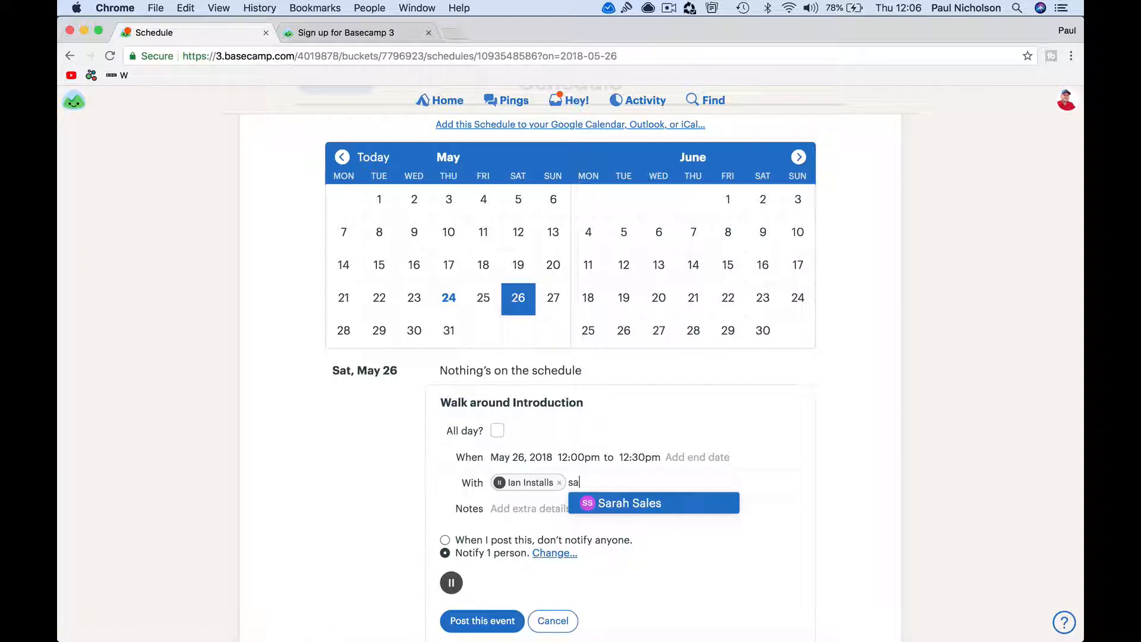
click(607, 501)
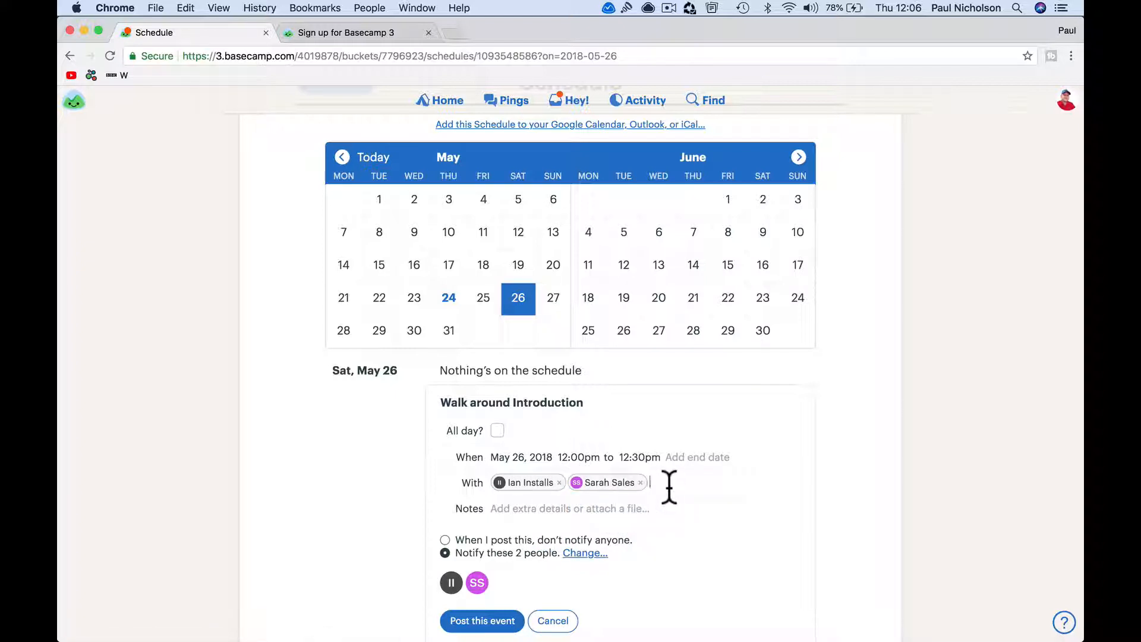
key(BackSpace)
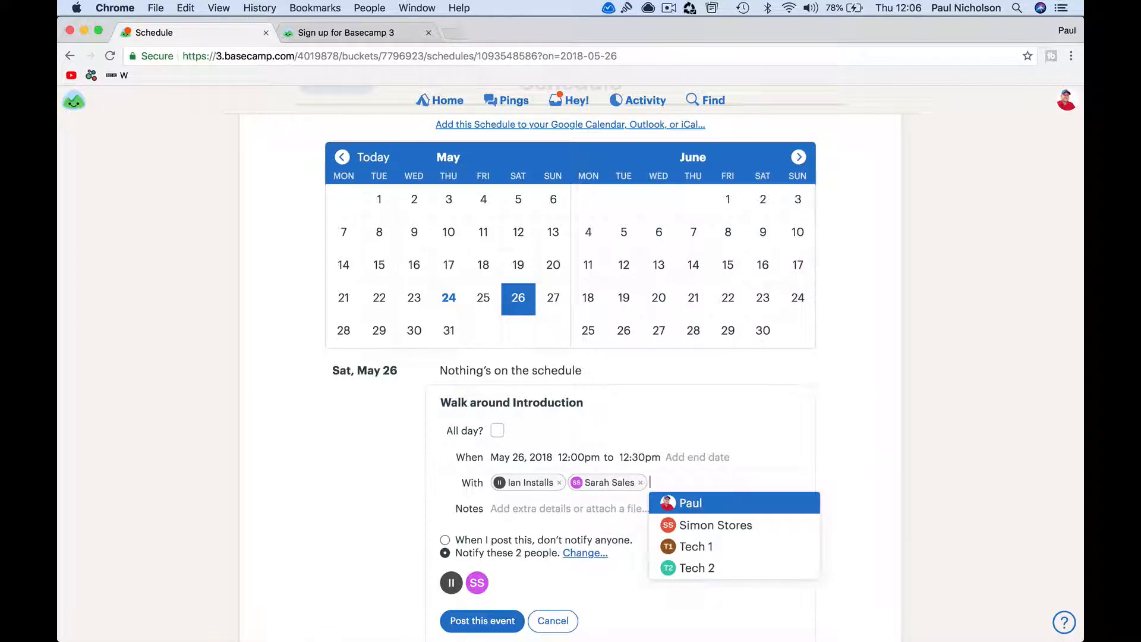
click(612, 586)
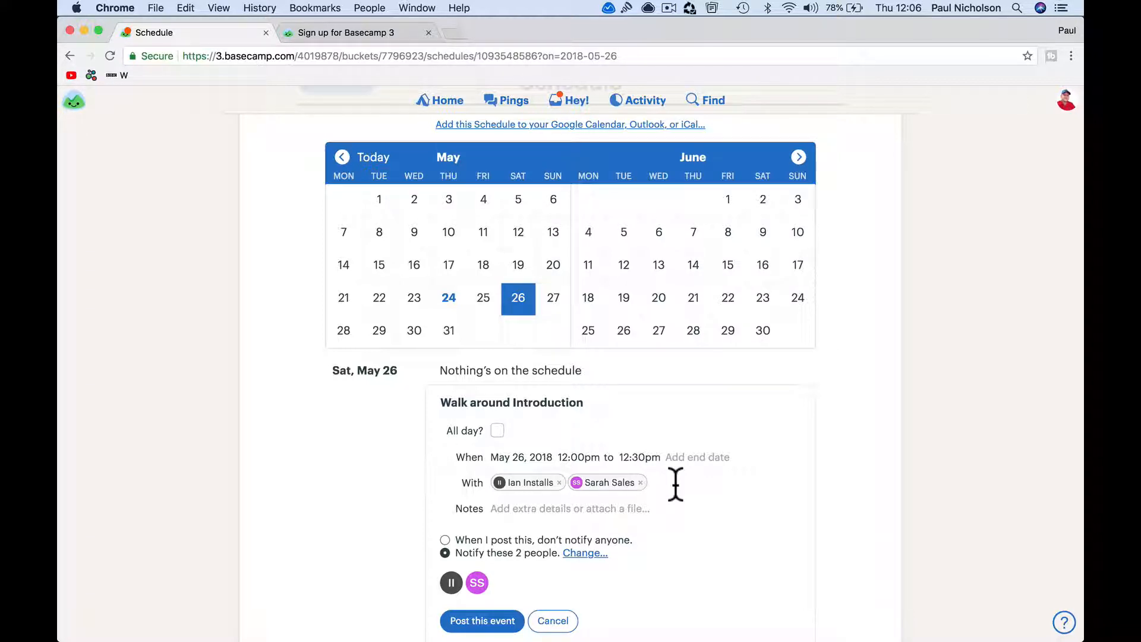
click(472, 621)
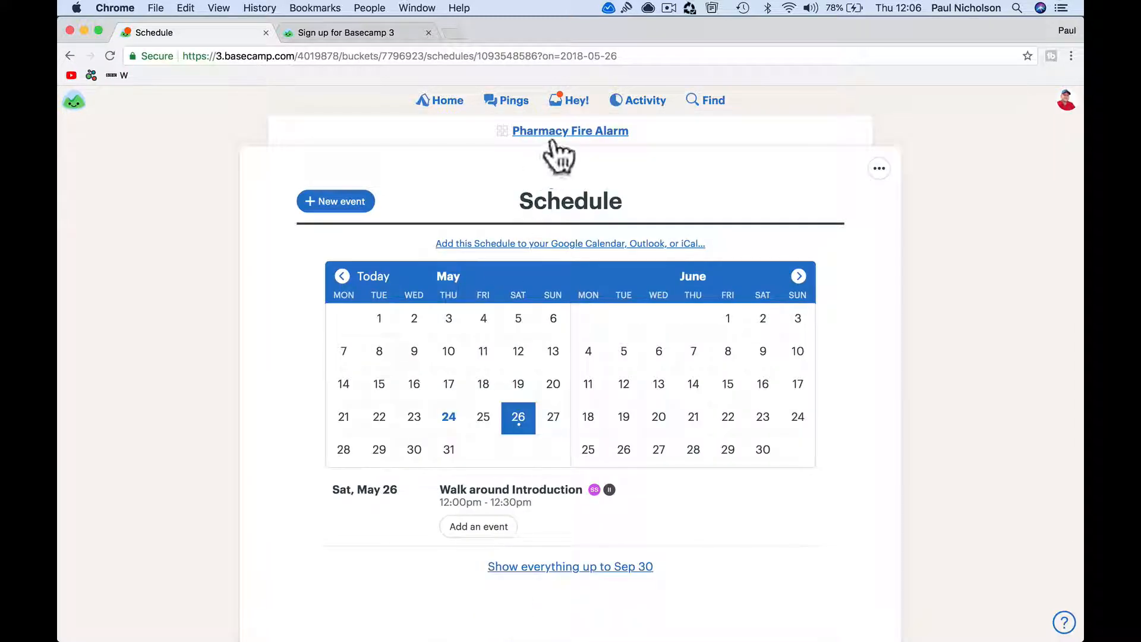
Look at Pharmacy Fire Alarm's people list and its add-people options
click(548, 132)
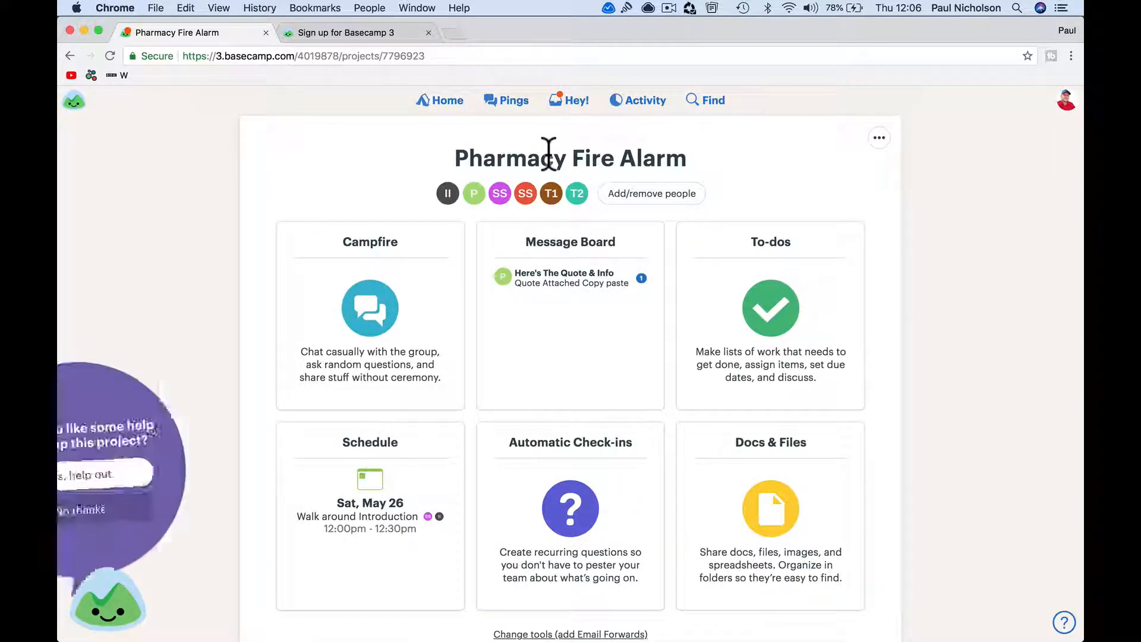
click(623, 200)
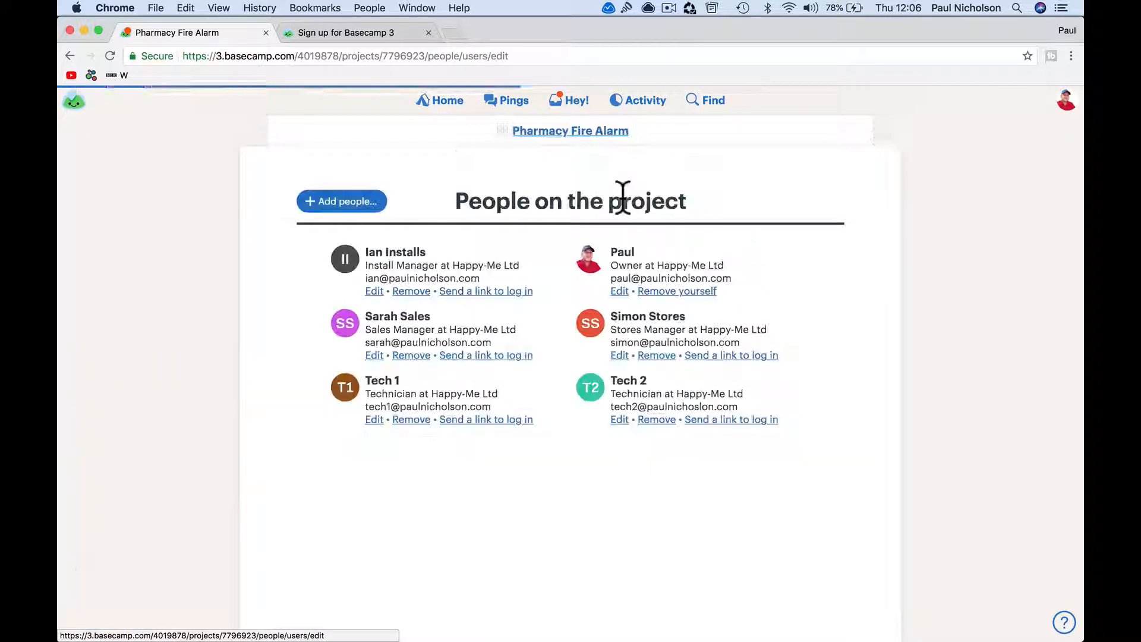
click(368, 205)
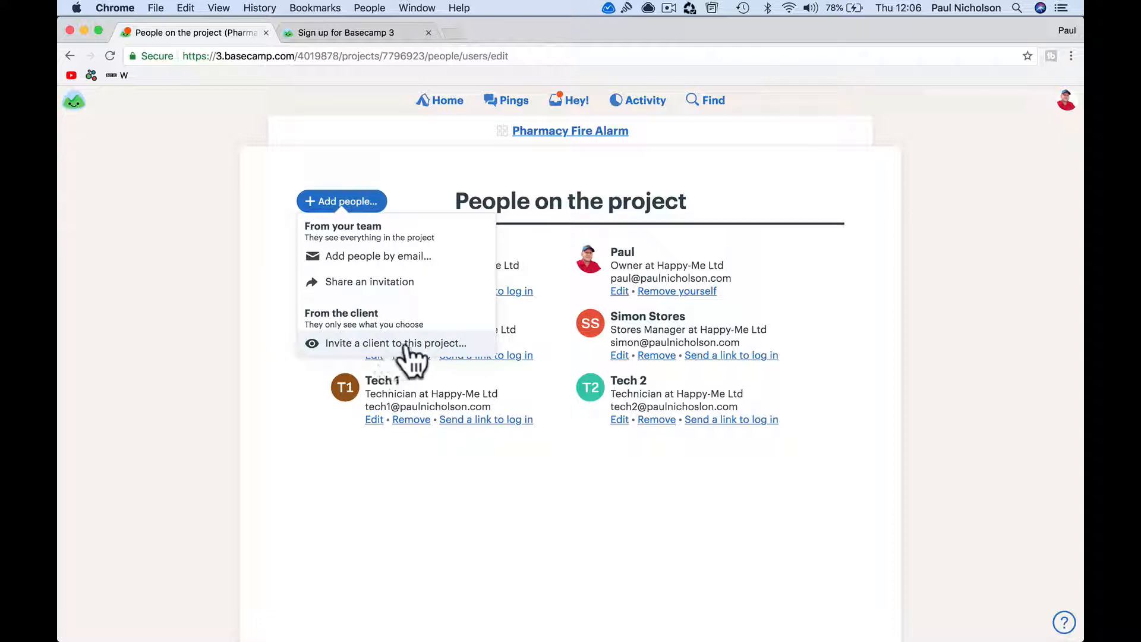
Look at the Accounts team's people list and its add-member options
click(443, 102)
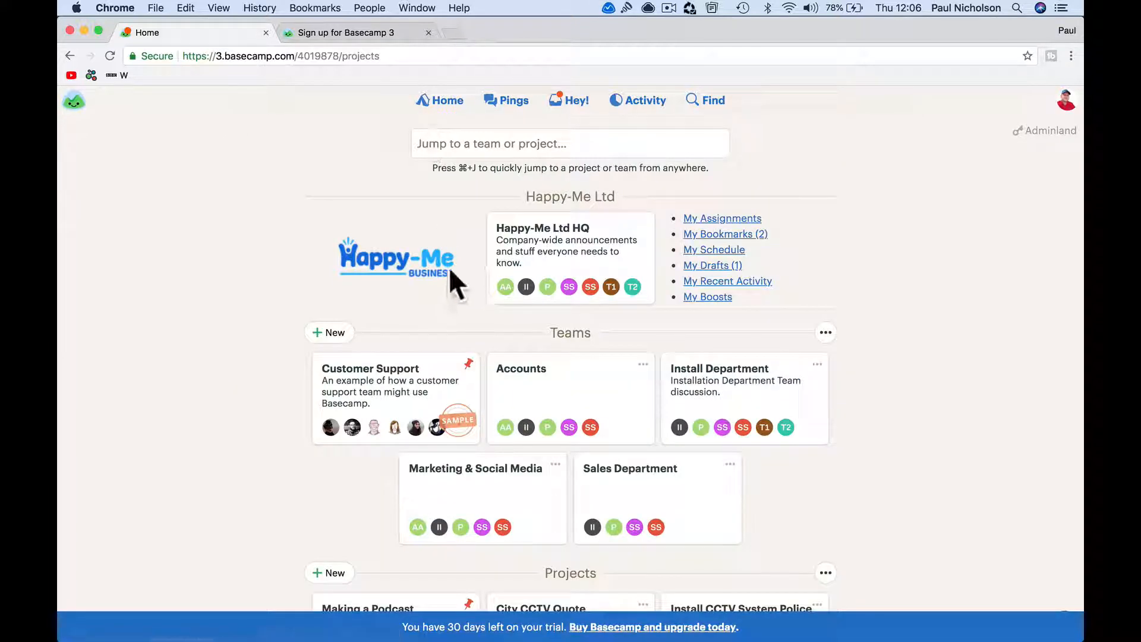
click(575, 377)
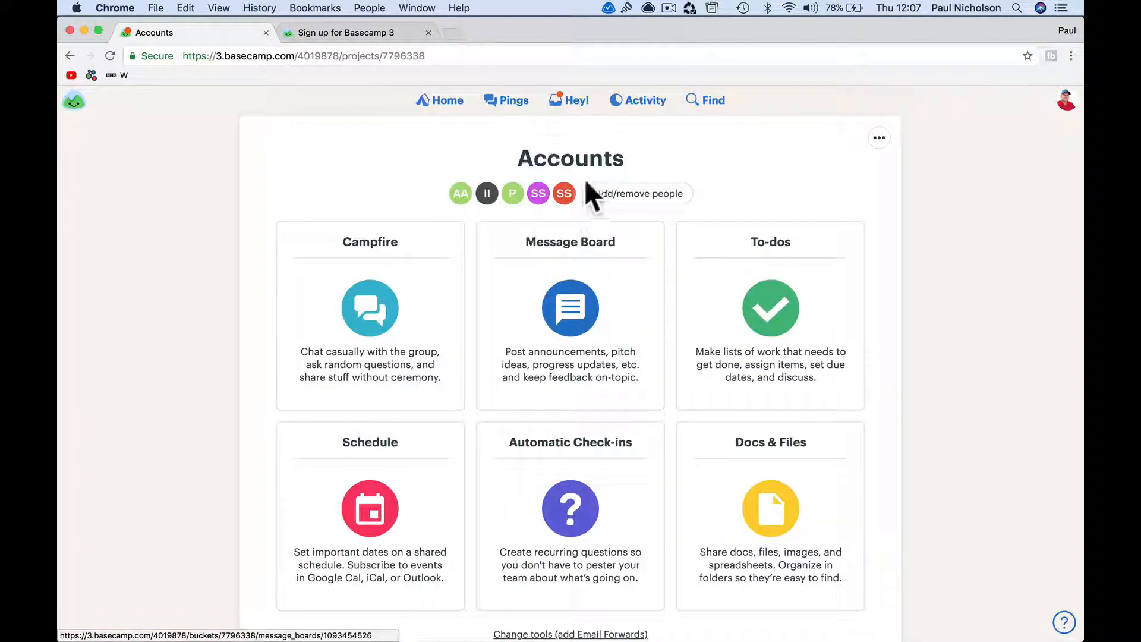
click(607, 196)
click(364, 203)
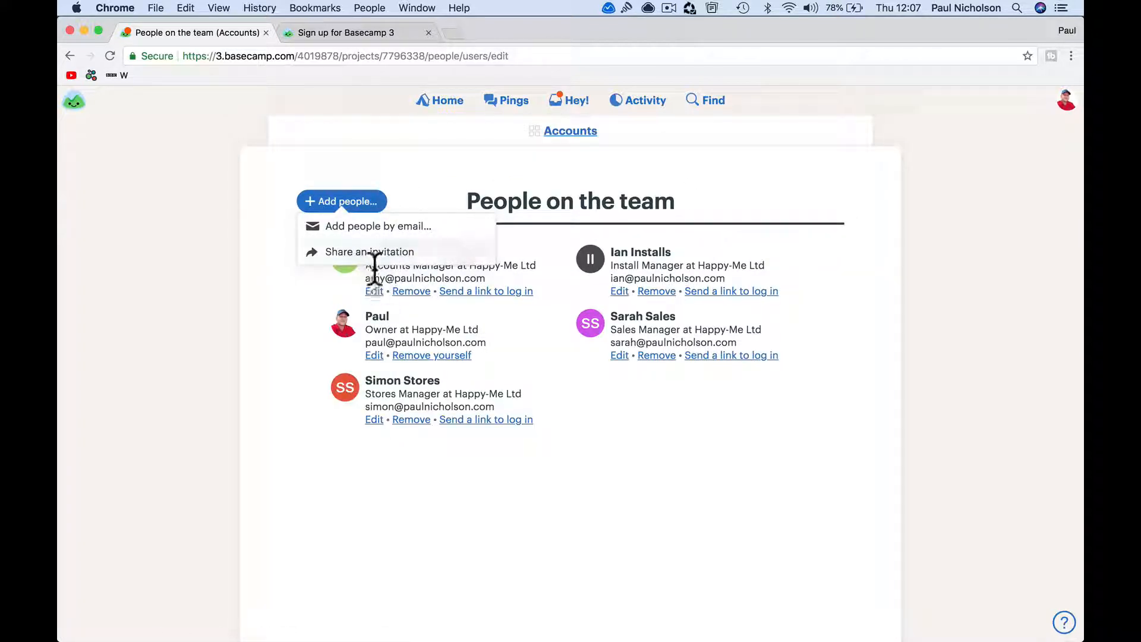
click(439, 143)
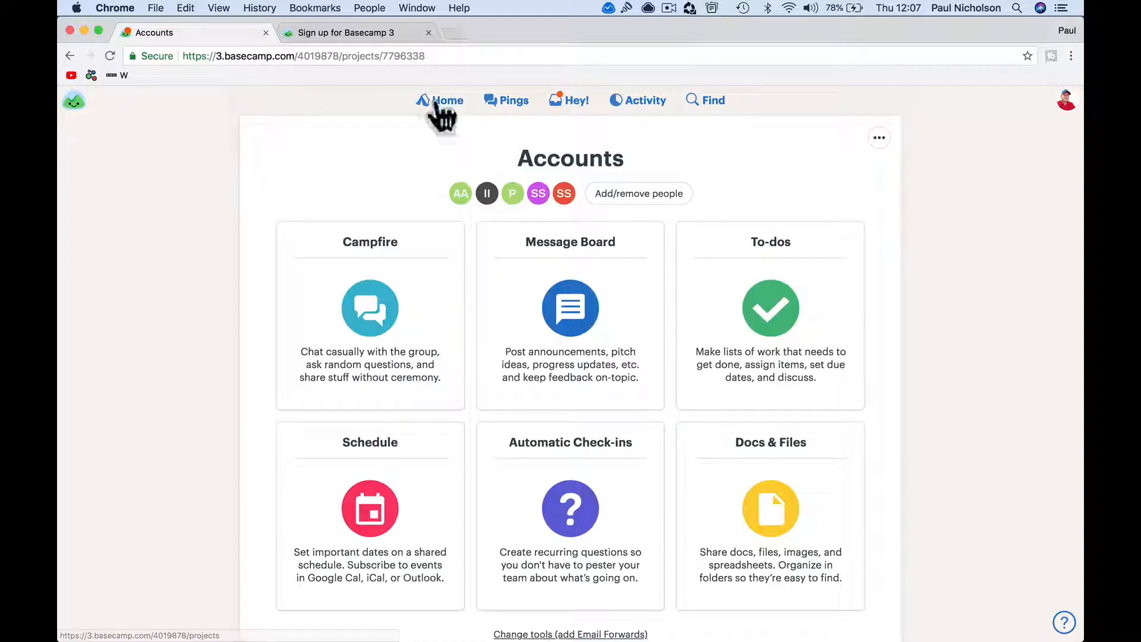
From home, return to Pharmacy Fire Alarm and show its six project members
click(436, 101)
scroll(377, 484, down, 4)
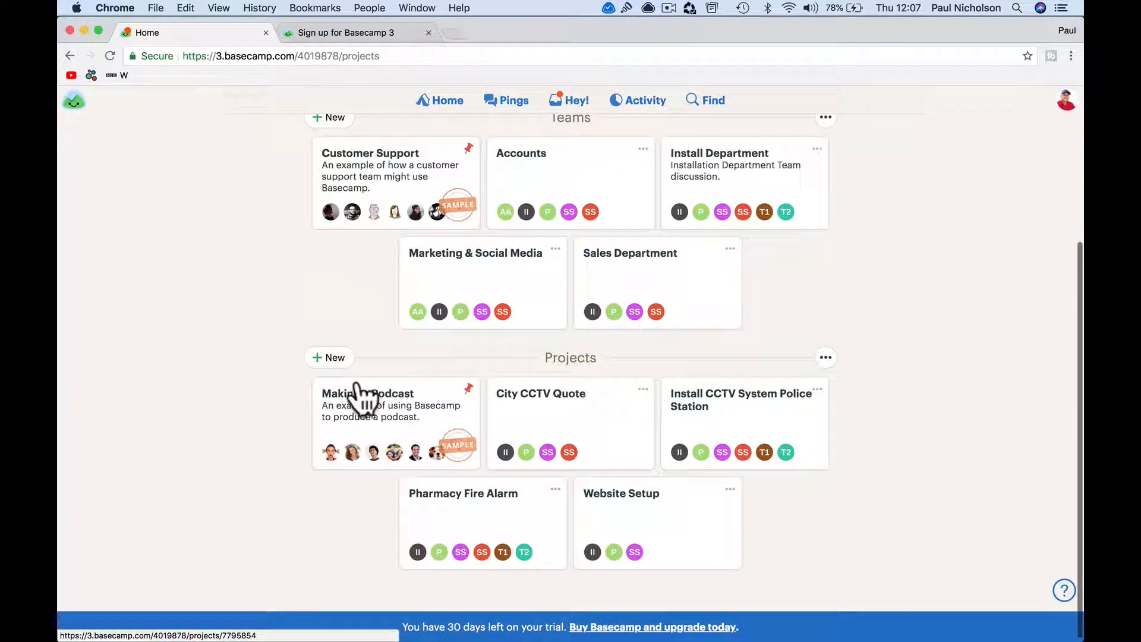
click(457, 496)
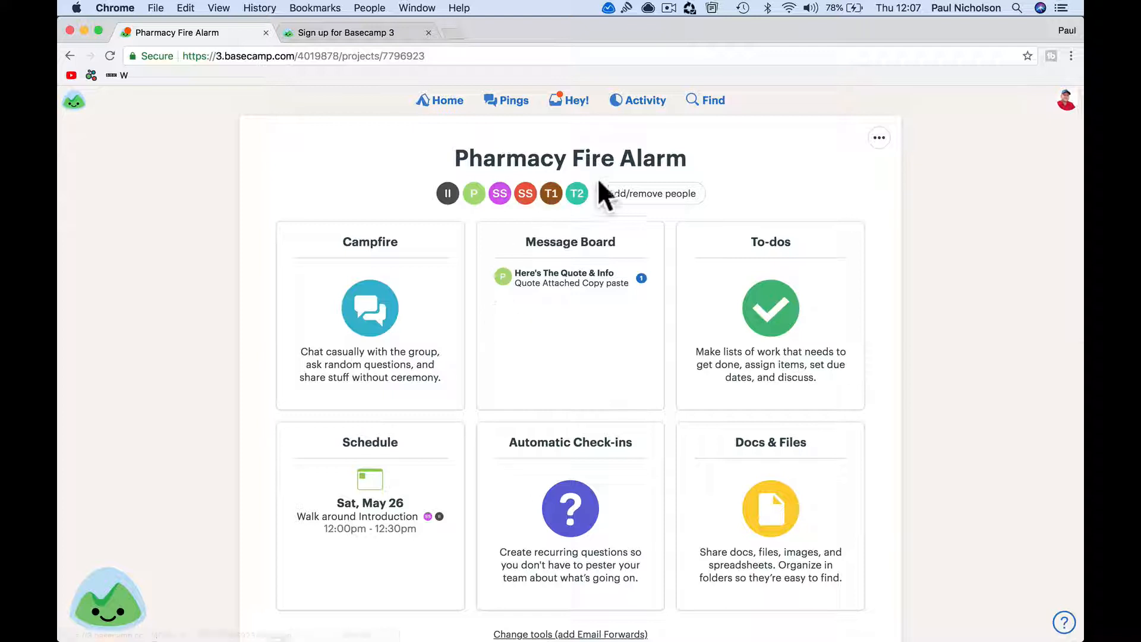
click(621, 196)
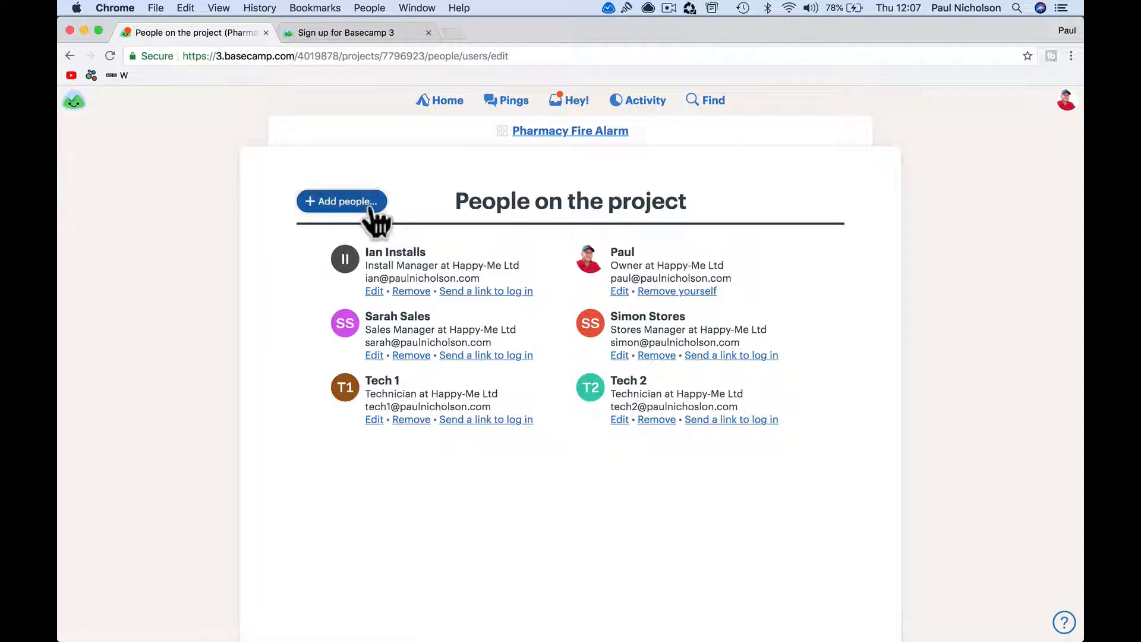
Start a client invitation and set Pharmacy Ltd. as the client company
click(372, 203)
click(398, 343)
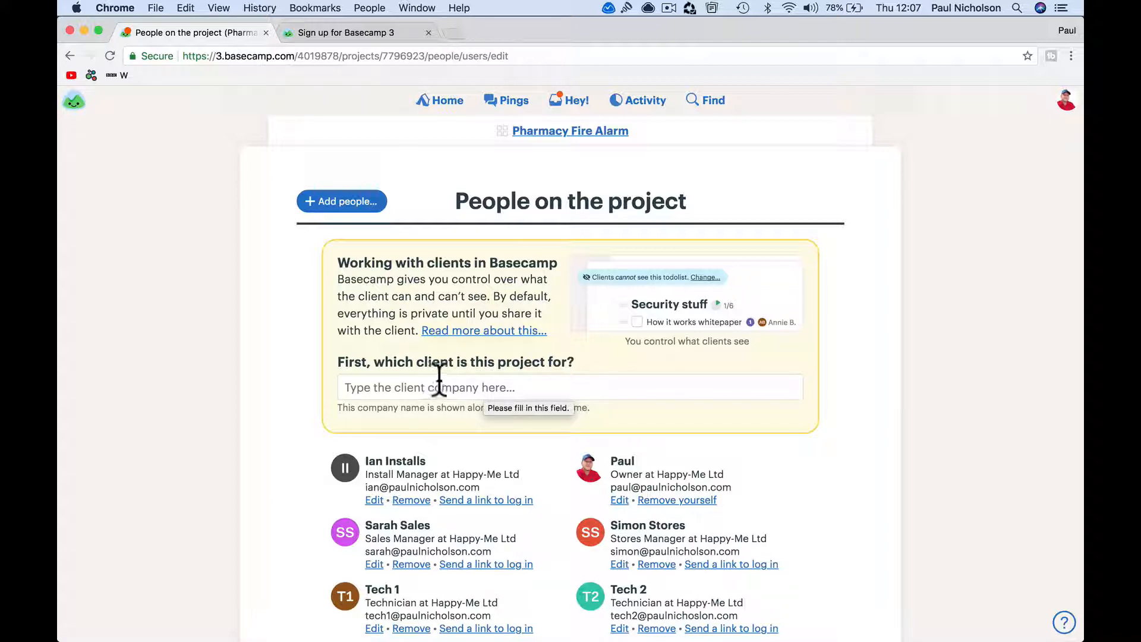
scroll(498, 369, down, 2)
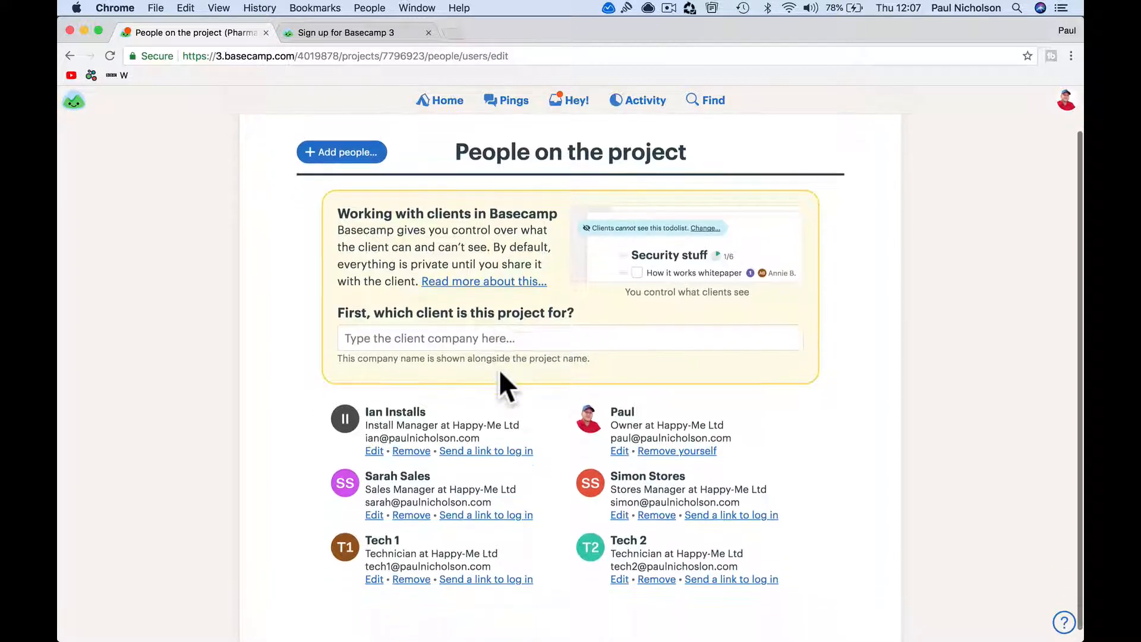
click(495, 339)
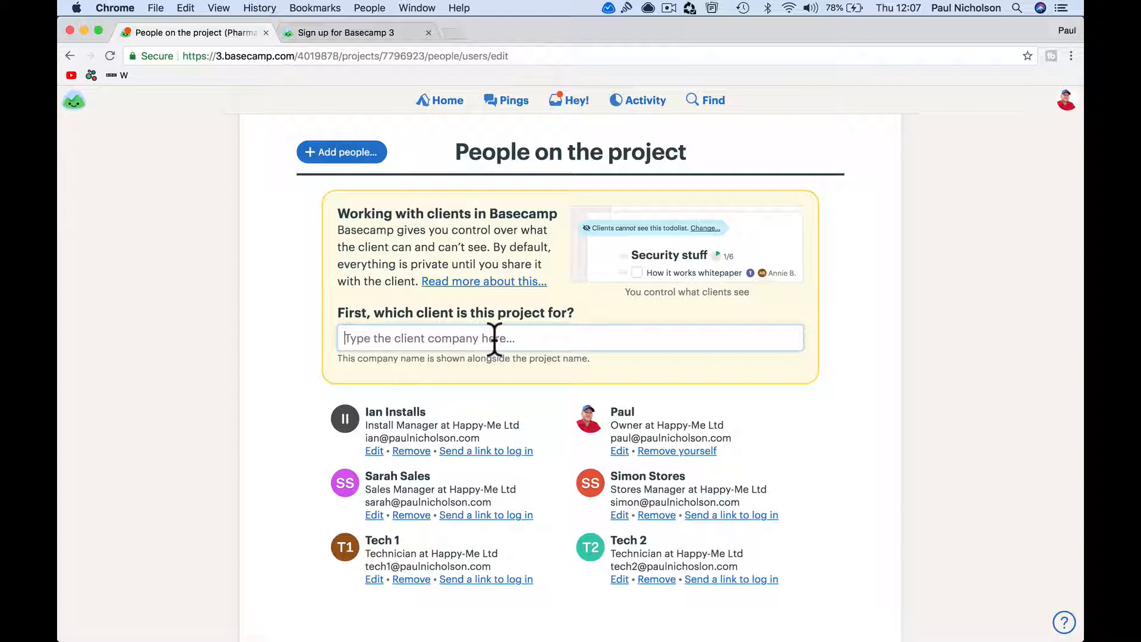
text(Pharma)
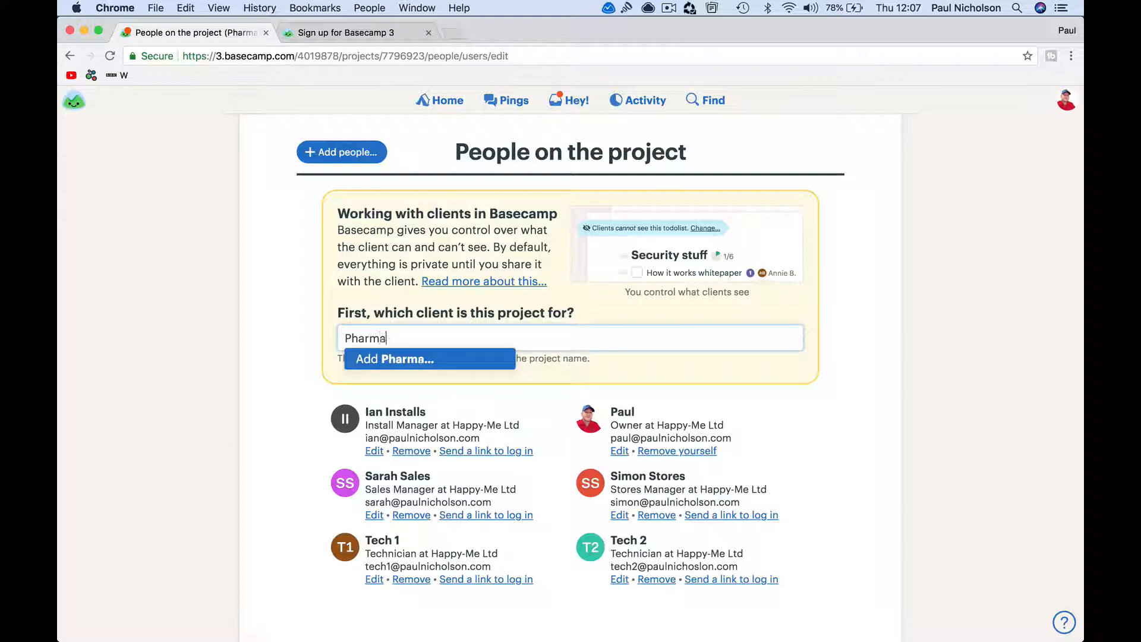
text(cy Ltd.)
click(474, 359)
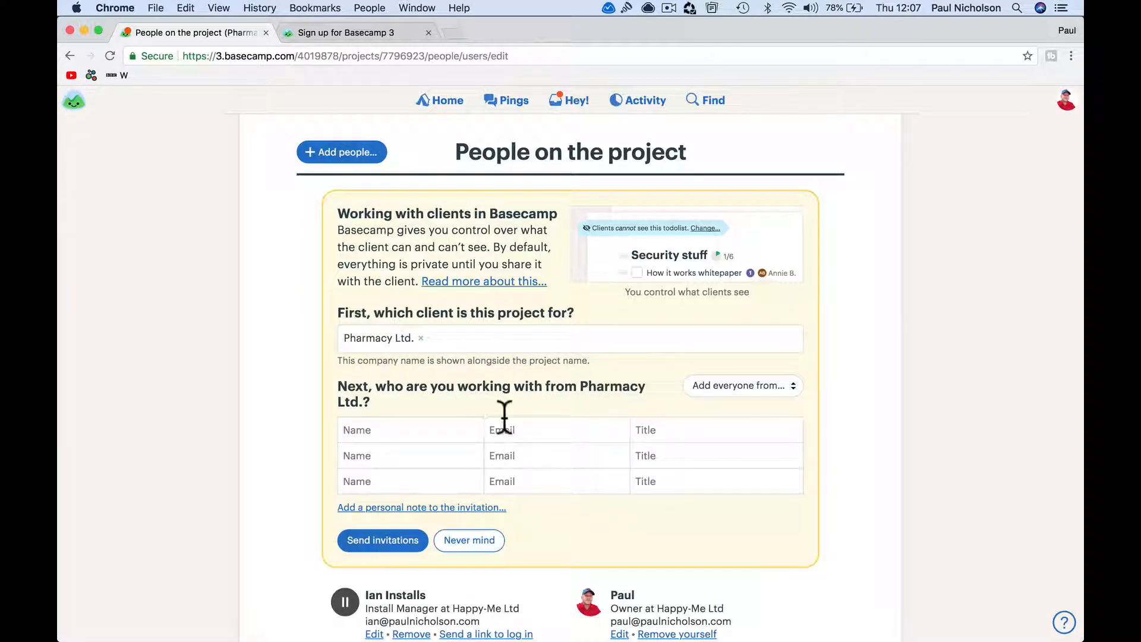
Enter the contact's name, e-mail and job title General Manager, then send the invitation
click(455, 431)
text(General M)
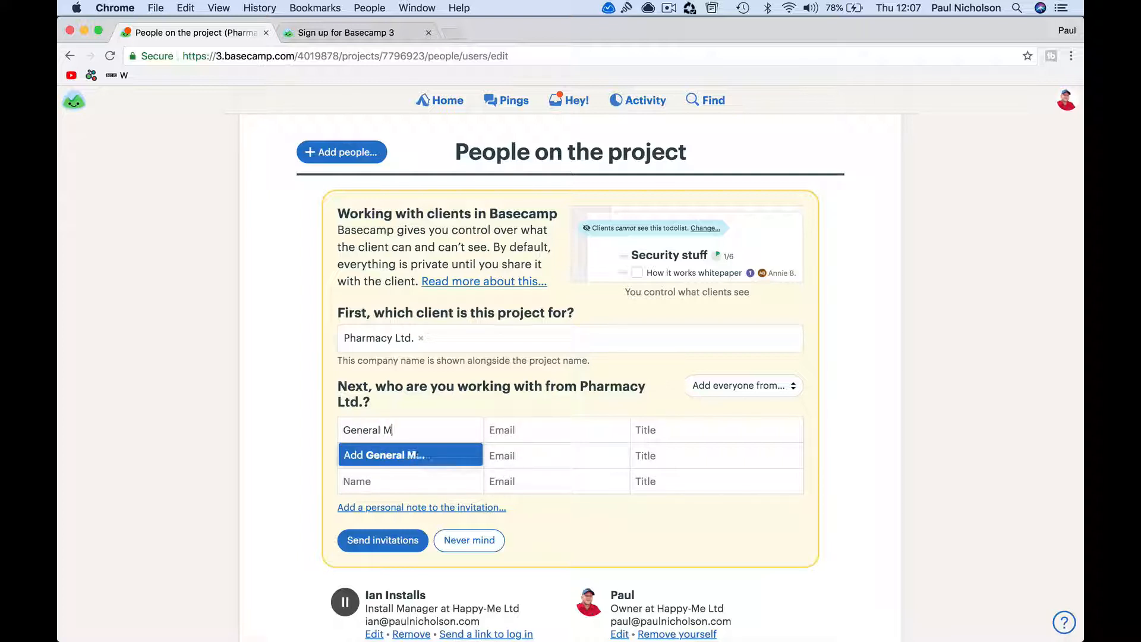
text(anager)
key(Tab)
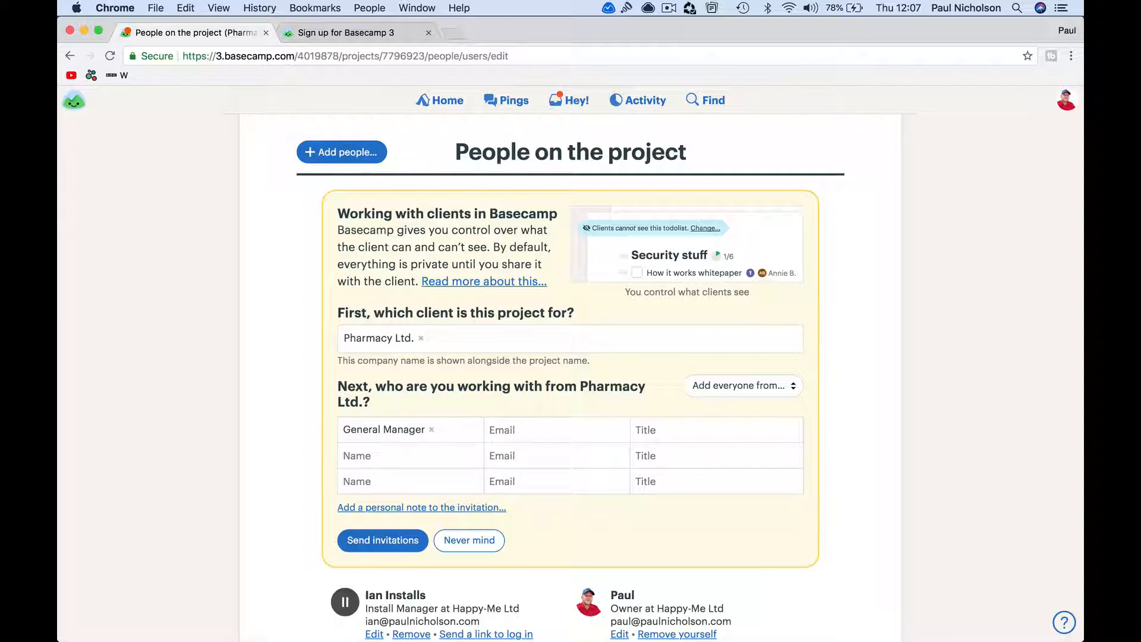
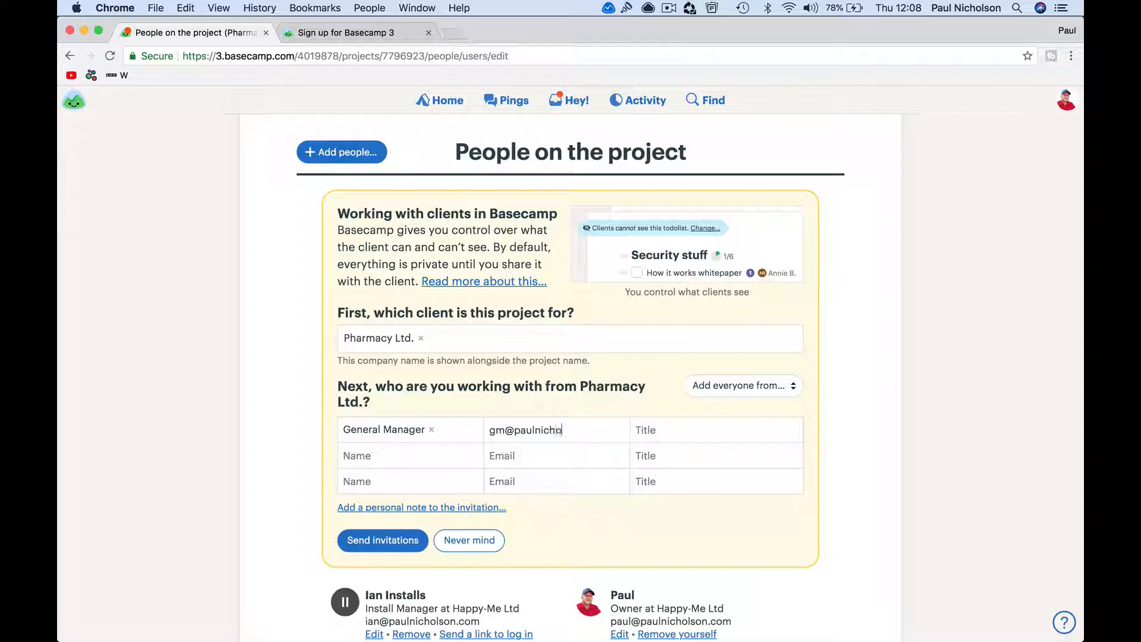
key(Tab)
text(General Manager)
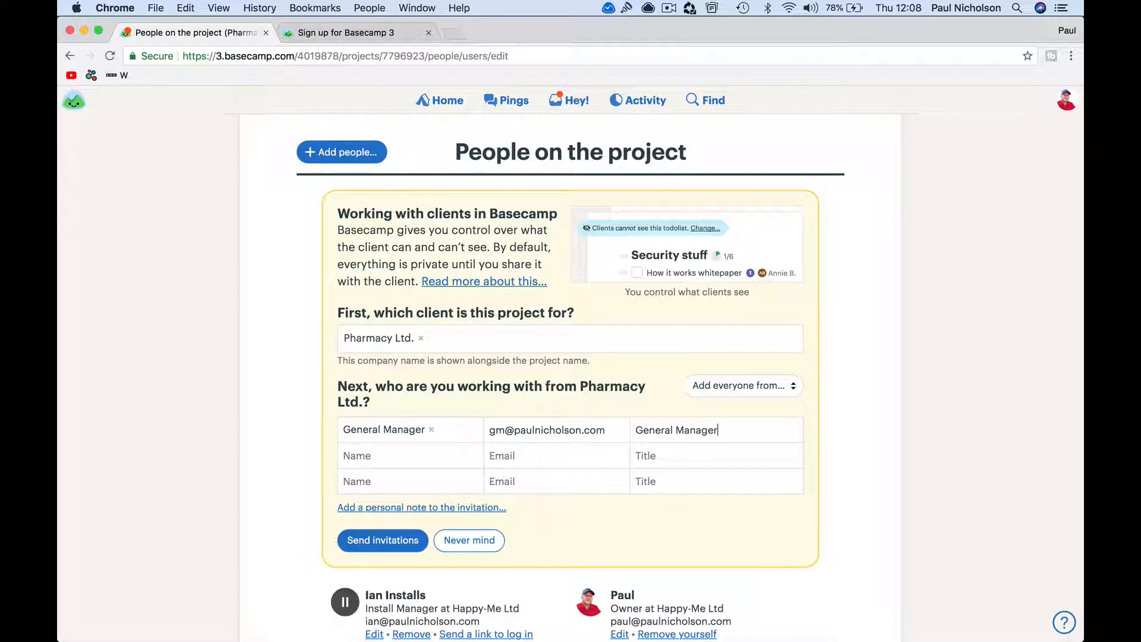
click(377, 426)
key(BackSpace)
text(Gary )
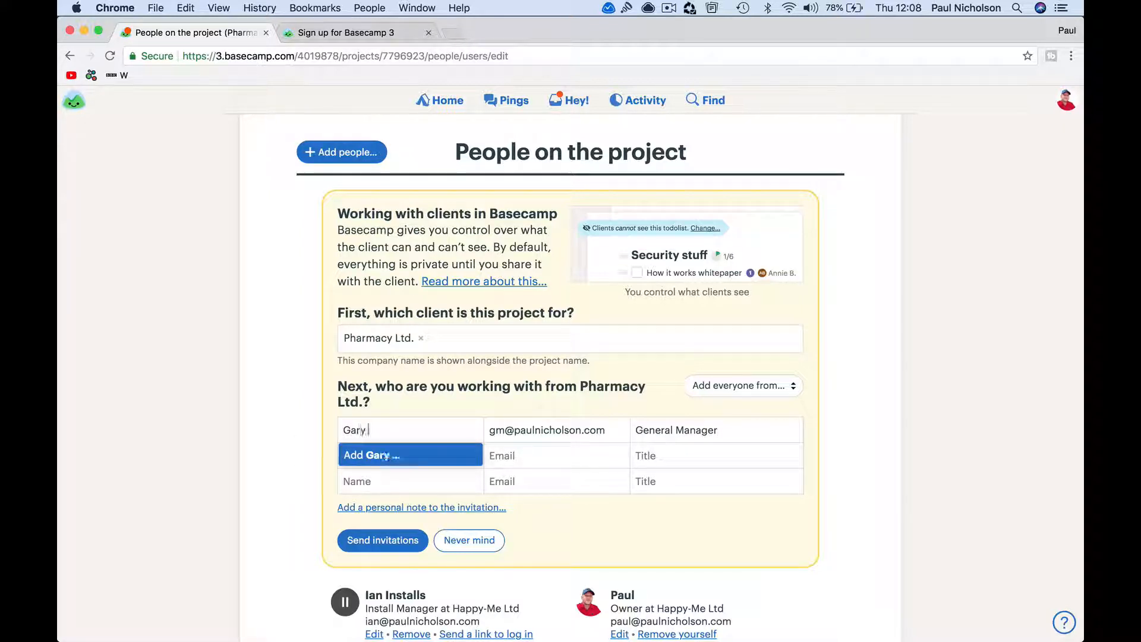
text(Manager)
click(390, 455)
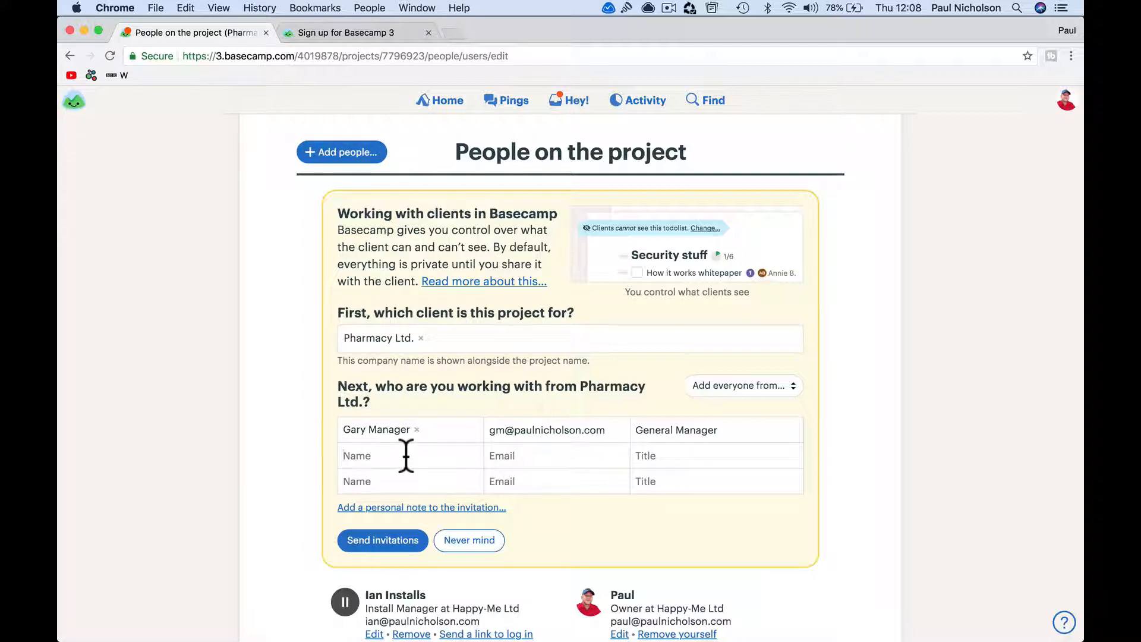
click(396, 537)
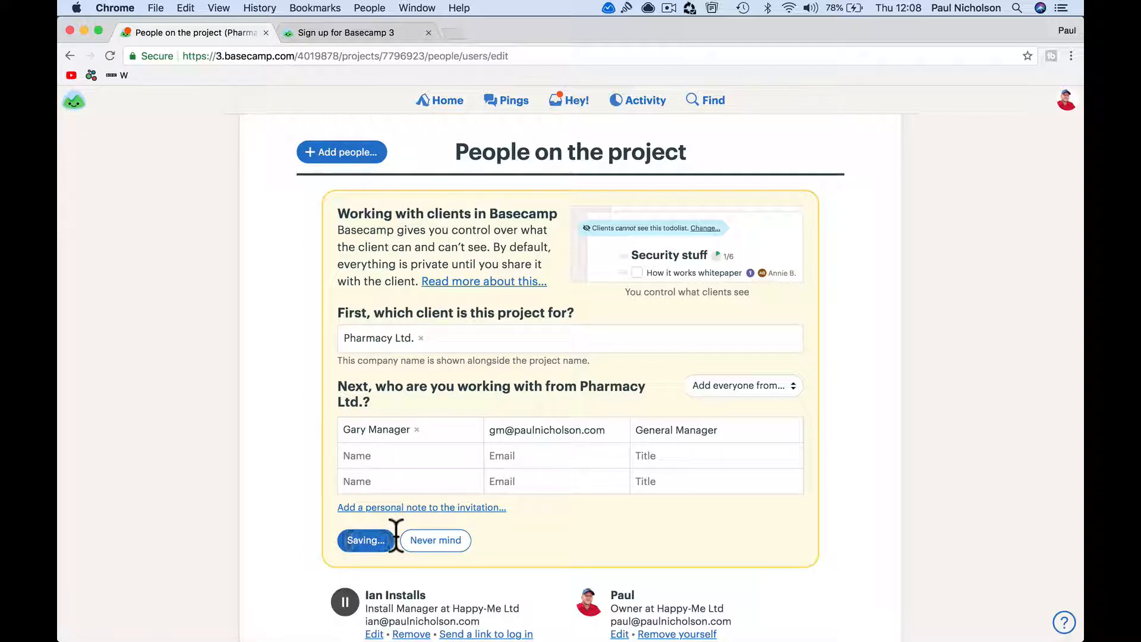
Invite another Pharmacy Ltd. contact with name, e-mail and title Electrician
click(344, 203)
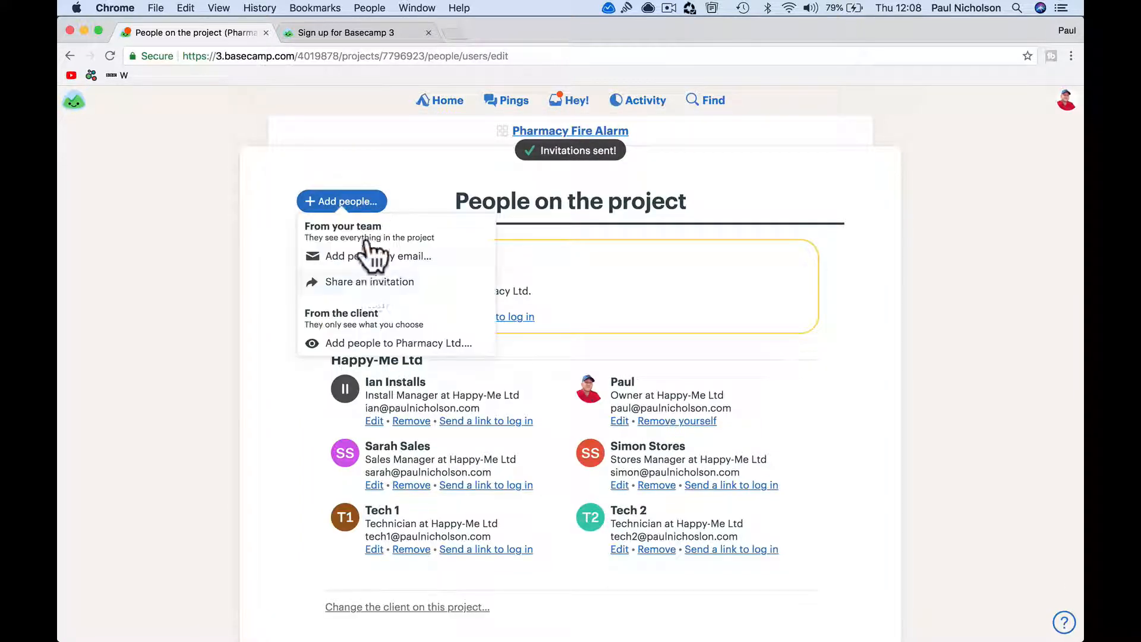
click(365, 343)
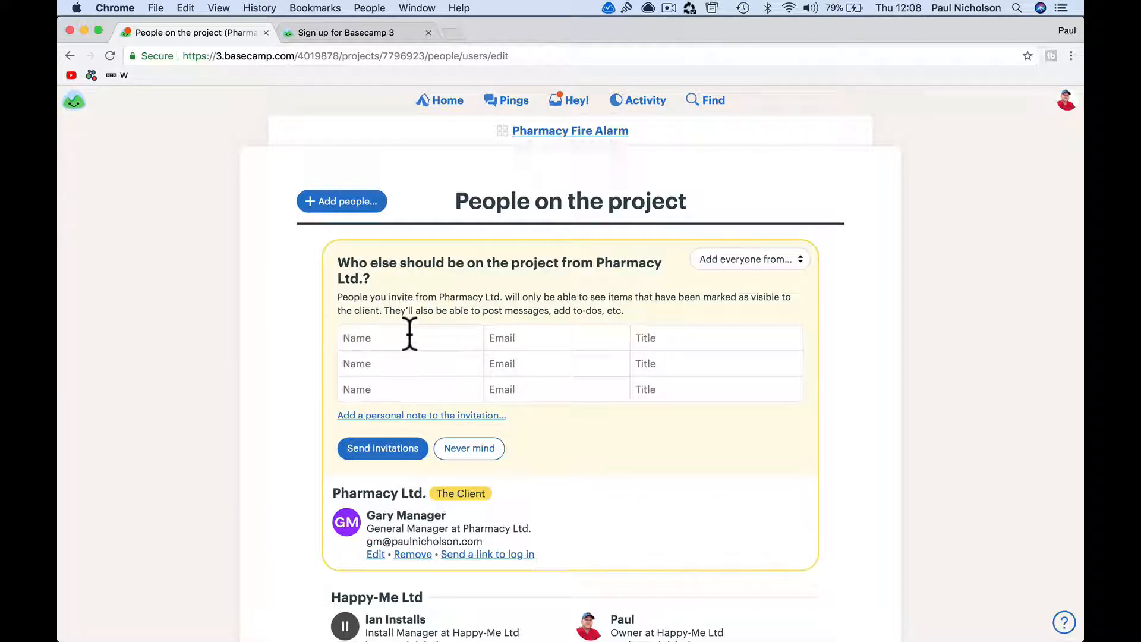
click(737, 260)
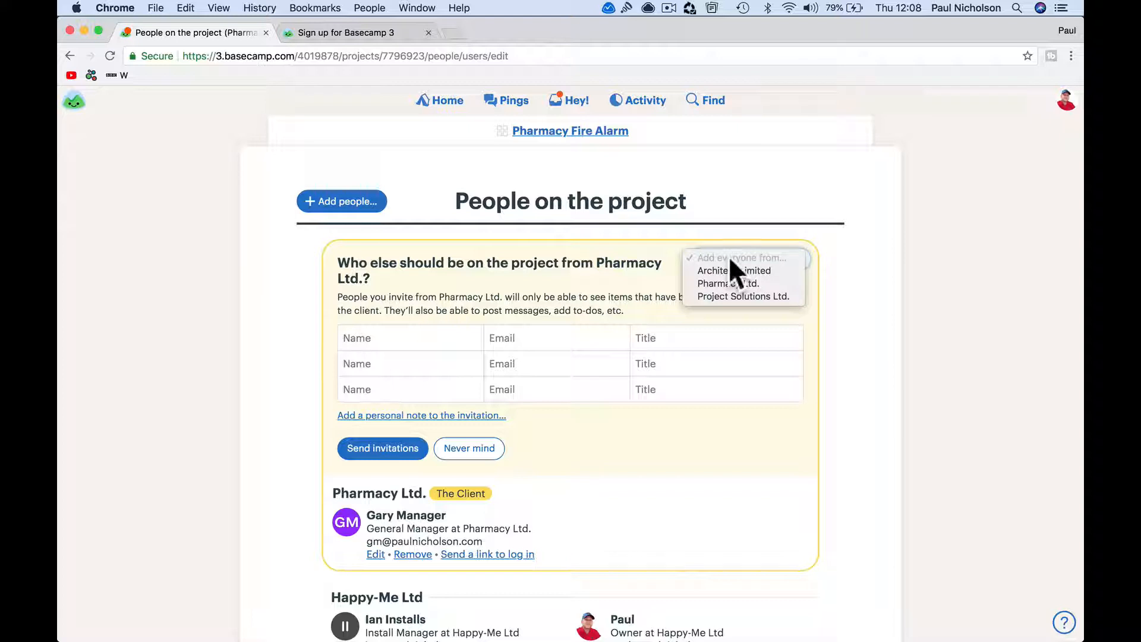
click(595, 272)
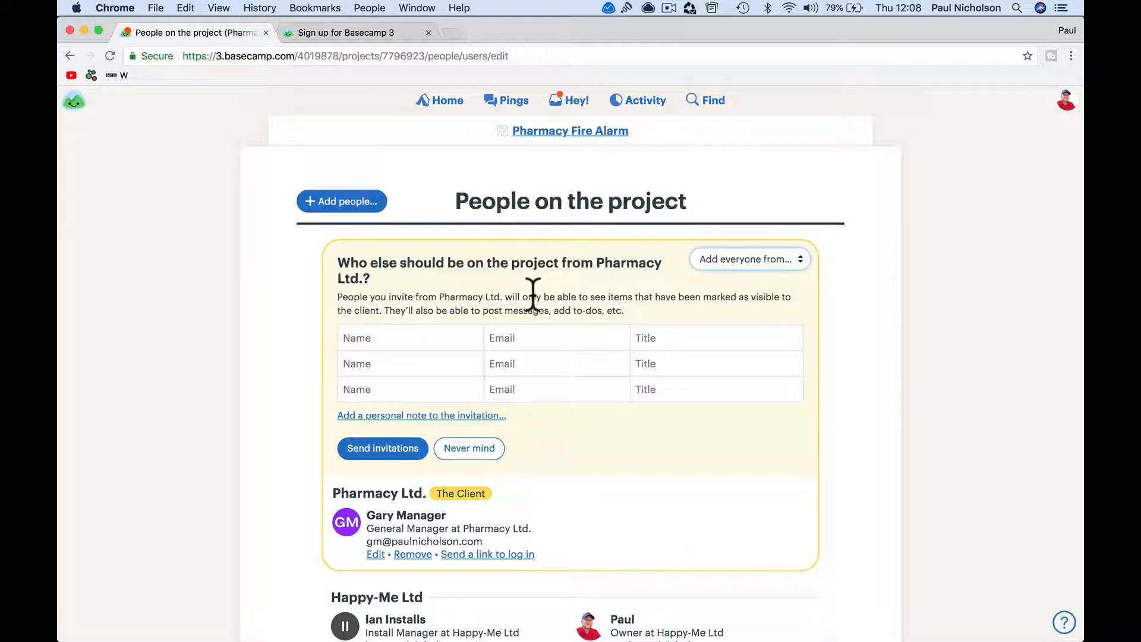
click(451, 337)
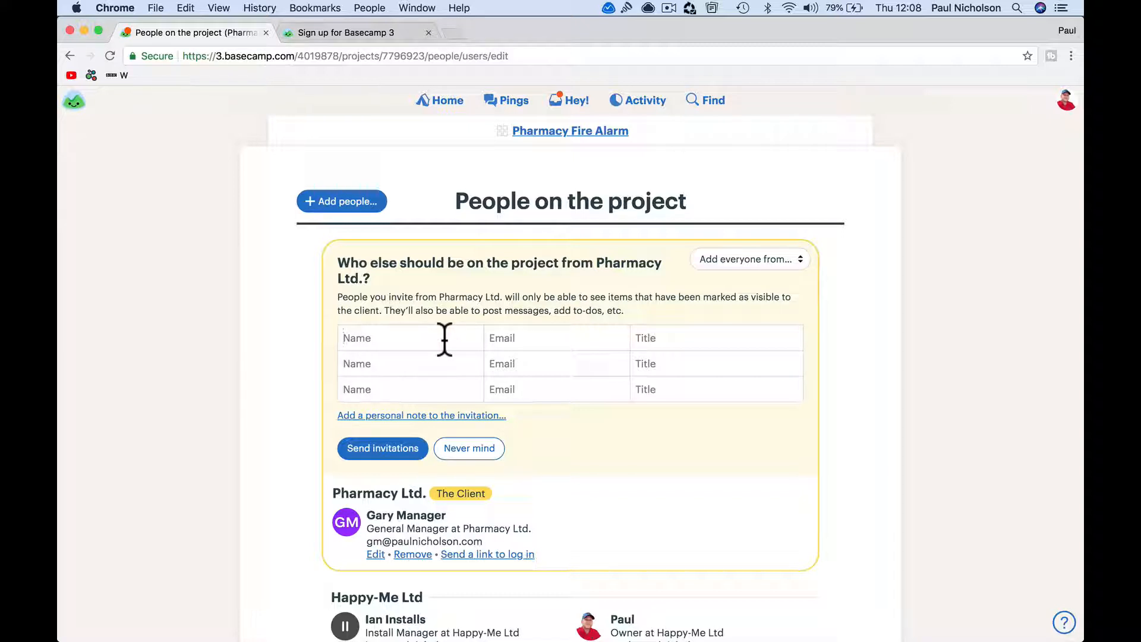
text(Eva)
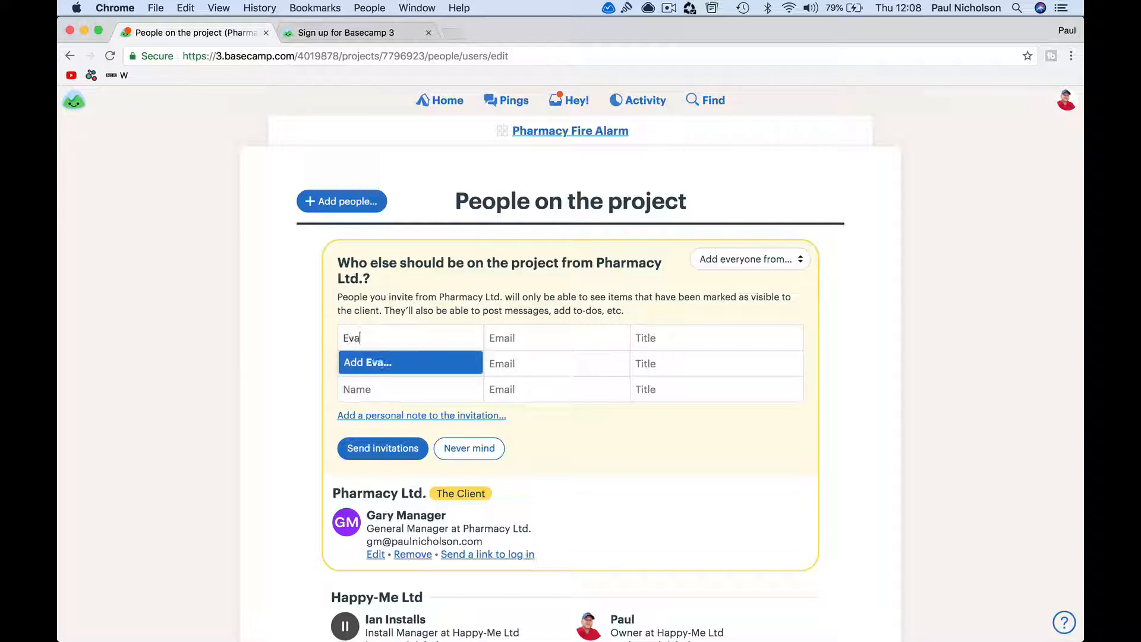
text(n Electrici)
text(an)
key(Tab)
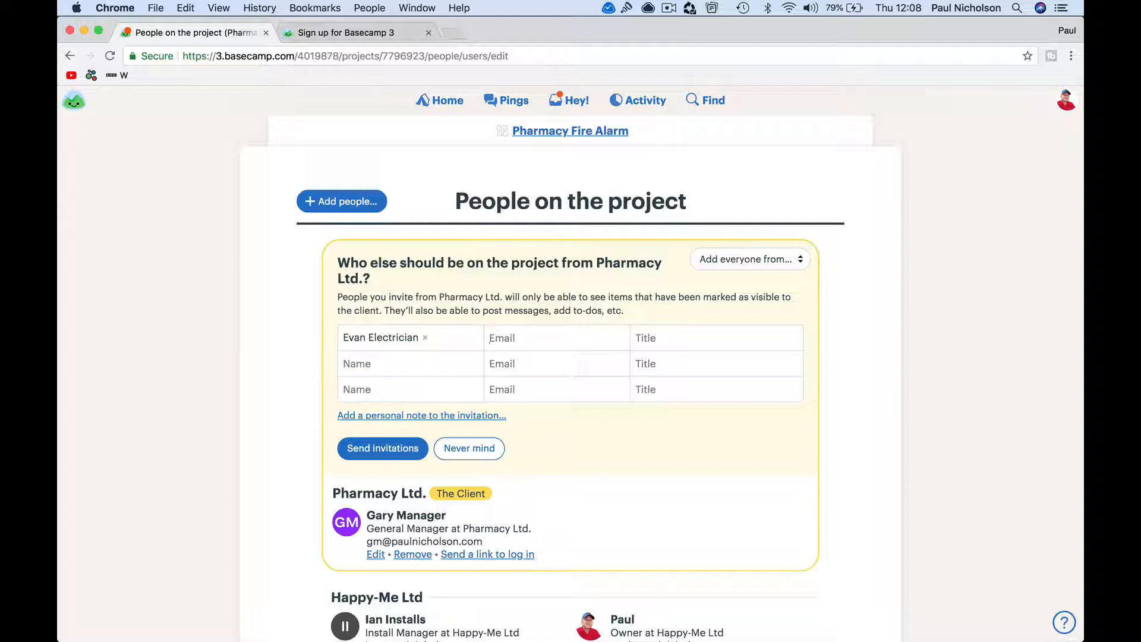
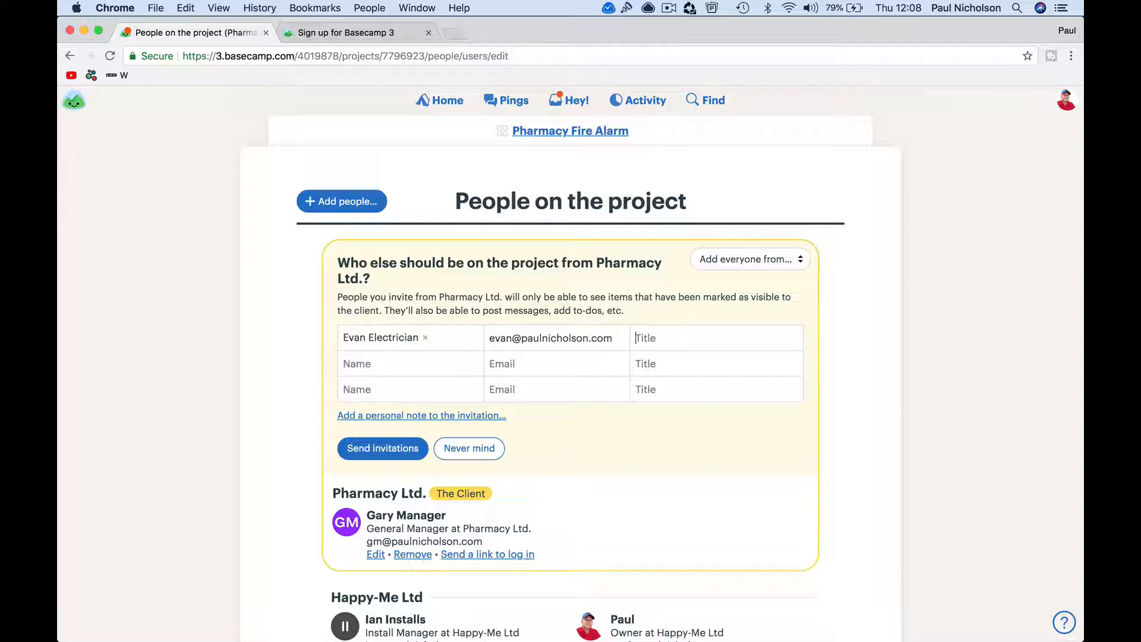
text(Electrician)
key(Tab)
click(383, 451)
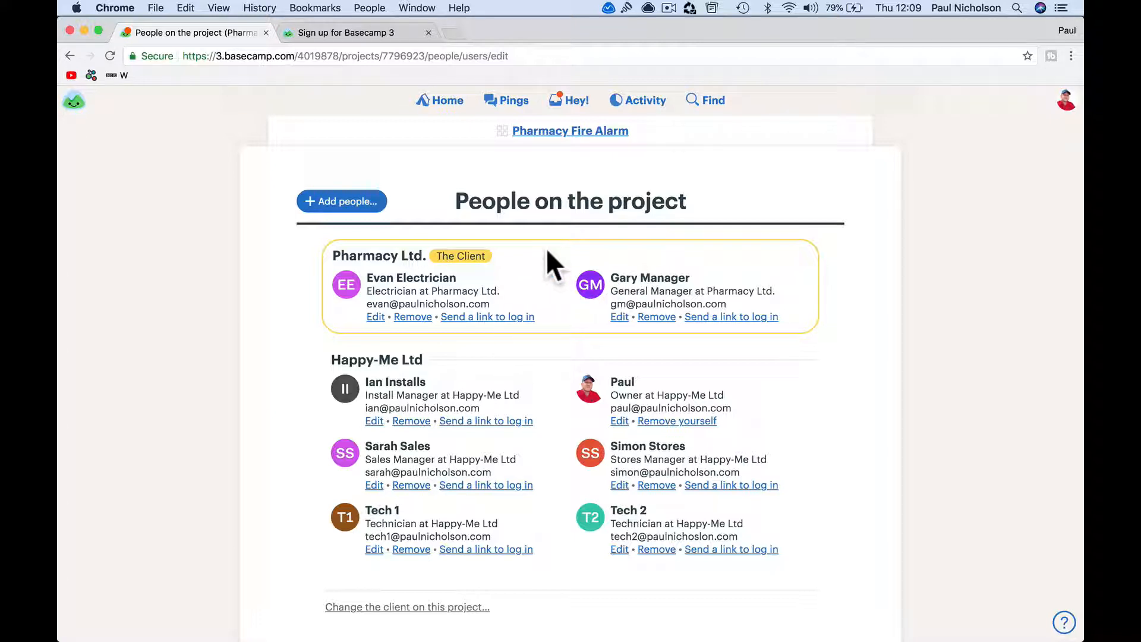
Open Apple Mail and view the newest project invitation email
mouse_move(560, 640)
click(614, 621)
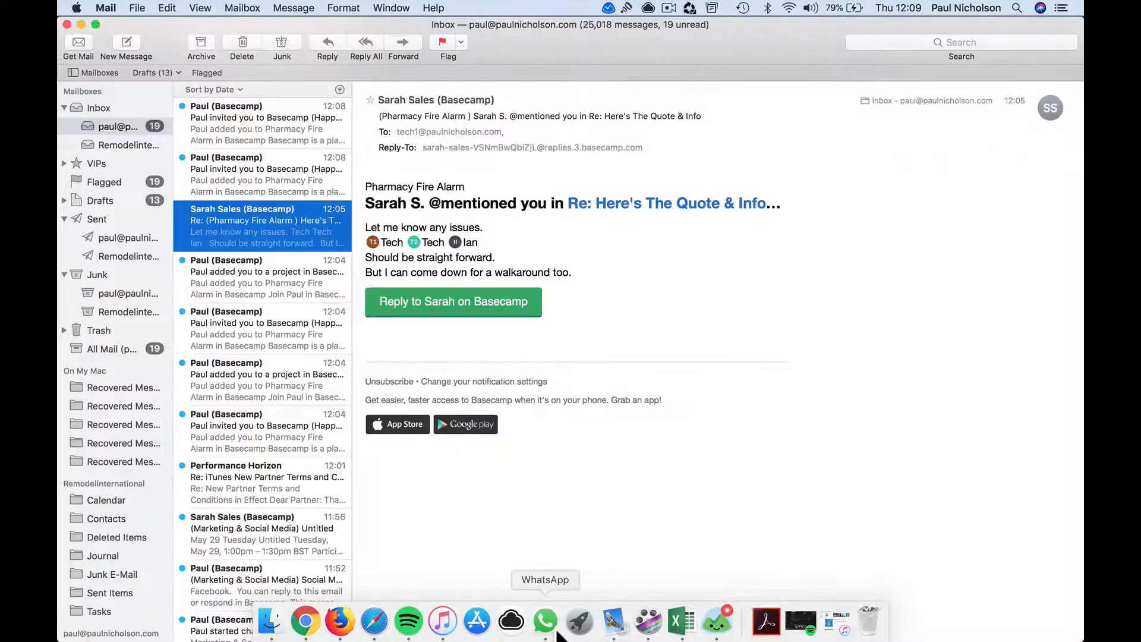
click(305, 181)
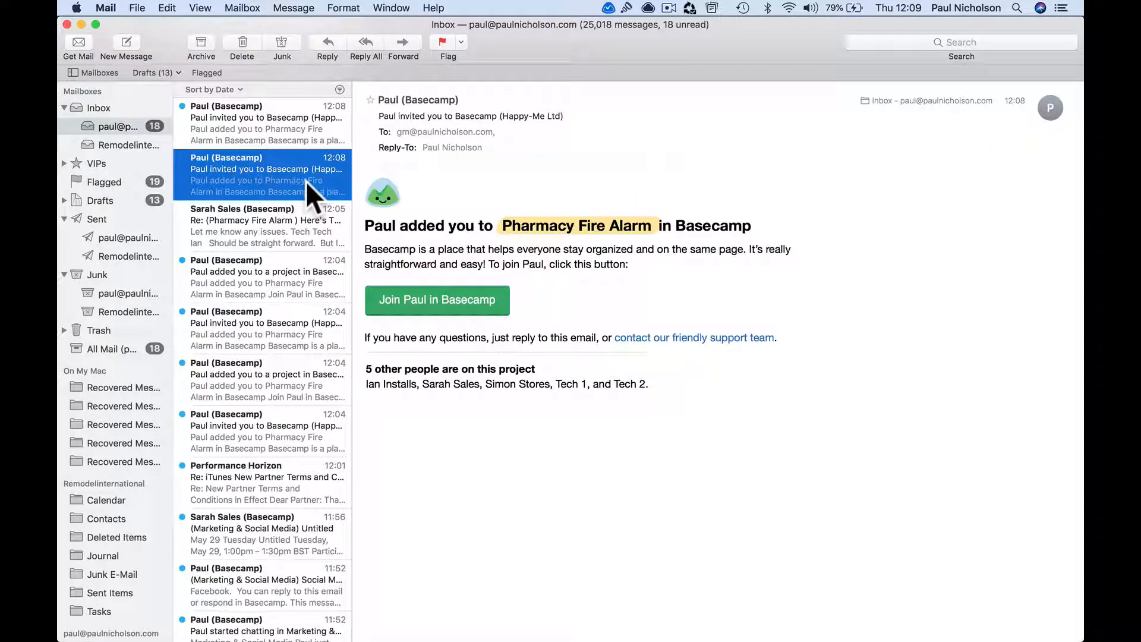